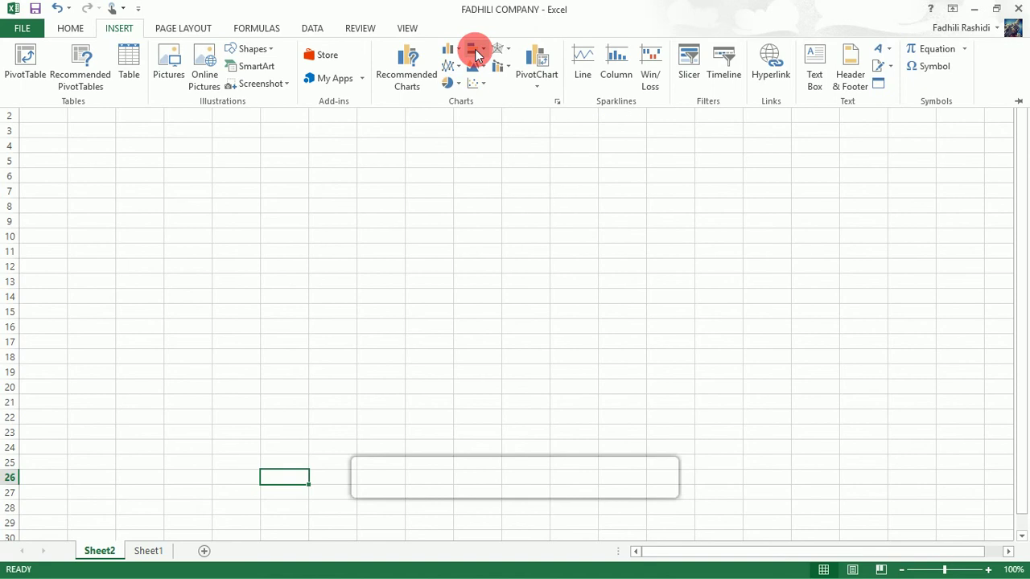
Insert a 3-D 100% stacked column chart from the product names and Monday to Friday figures in C4:H12 on Sheet1
{"action": "left_click", "coordinate": [451, 61]}
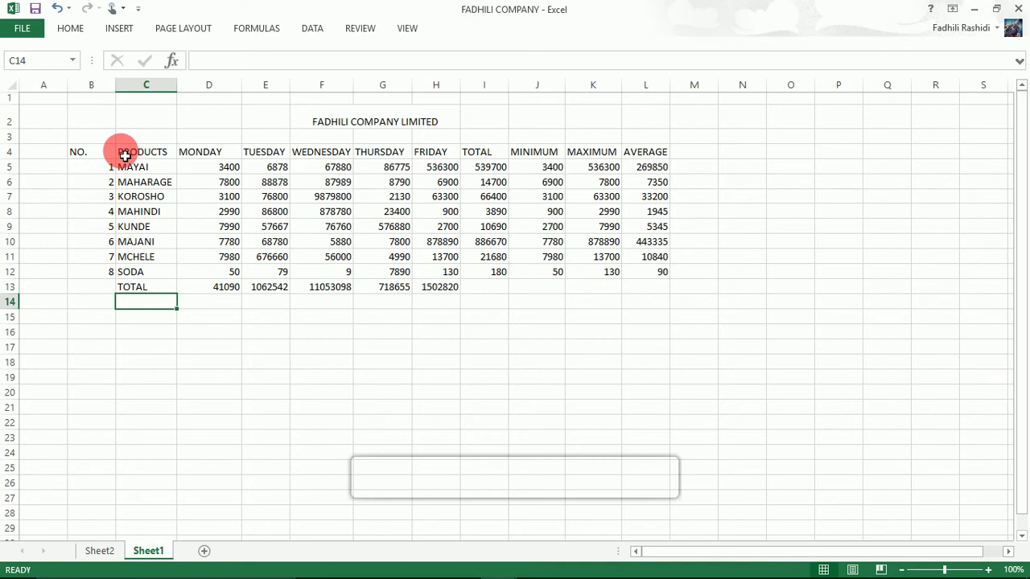
{"action": "left_click_drag", "start_coordinate": [125, 155], "coordinate": [458, 275]}
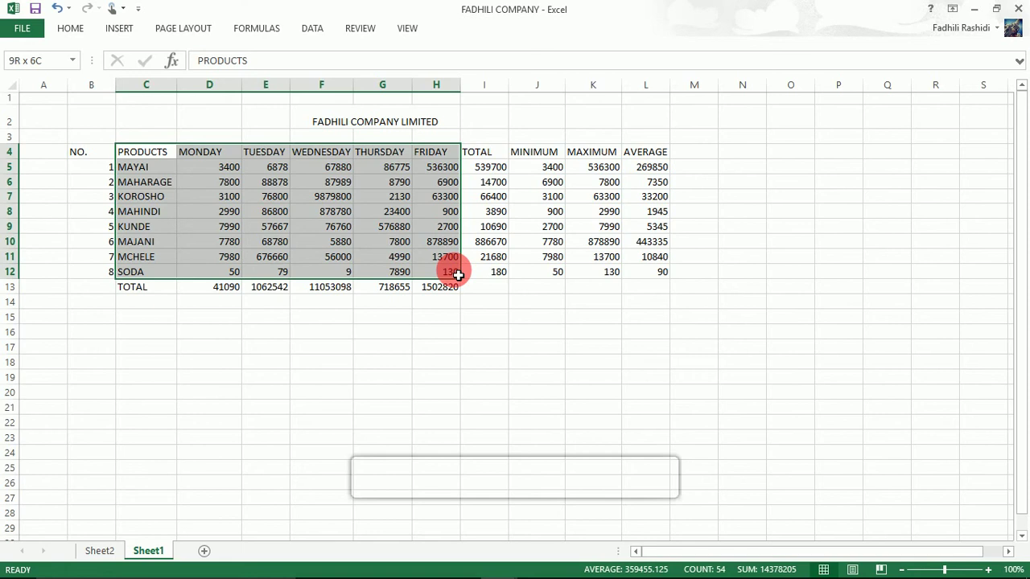
{"action": "left_click_drag", "start_coordinate": [458, 275], "coordinate": [458, 275]}
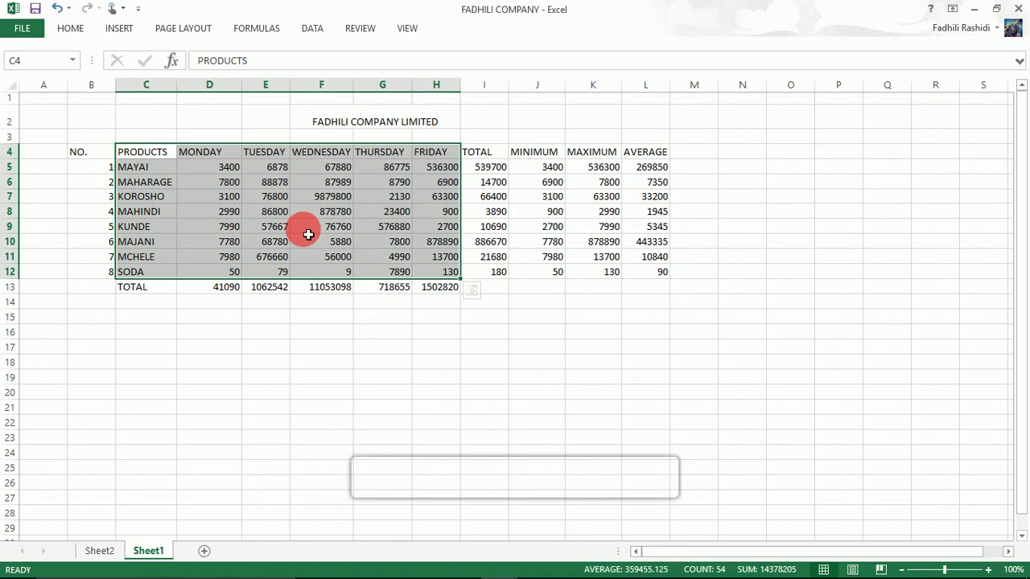
{"action": "left_click", "coordinate": [123, 30]}
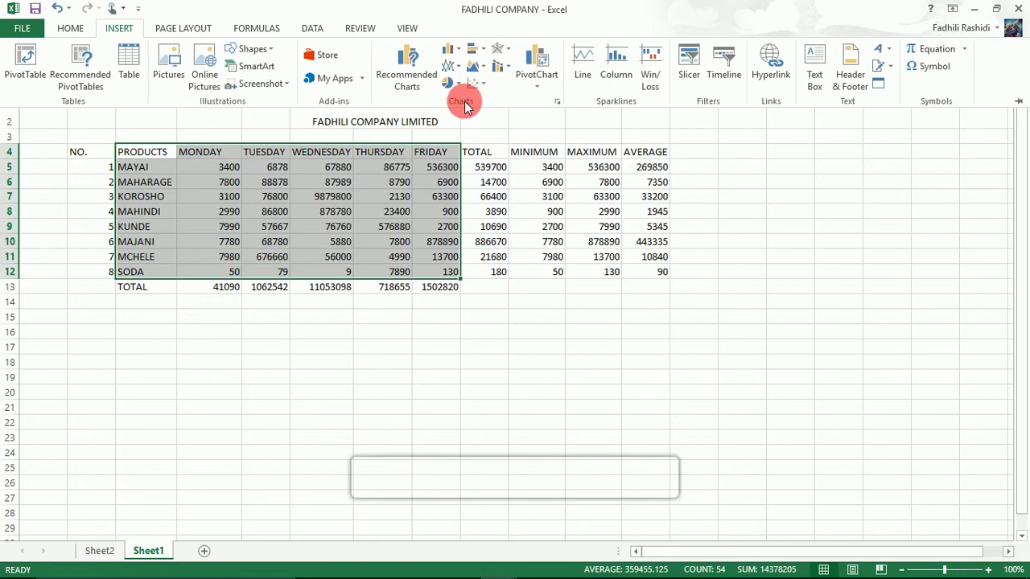
{"action": "left_click", "coordinate": [458, 51]}
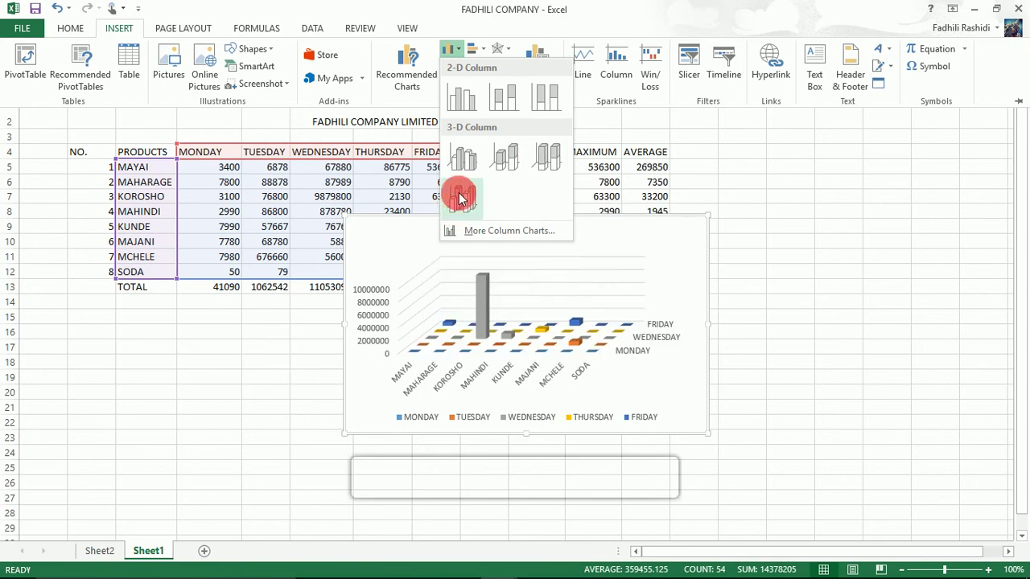
{"action": "left_click", "coordinate": [533, 158]}
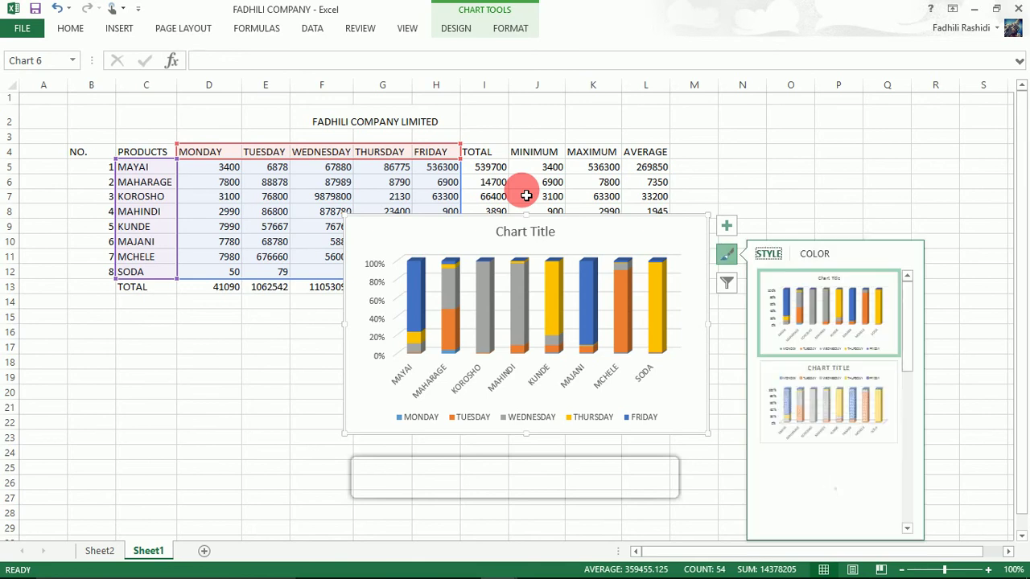
{"action": "left_click", "coordinate": [772, 135]}
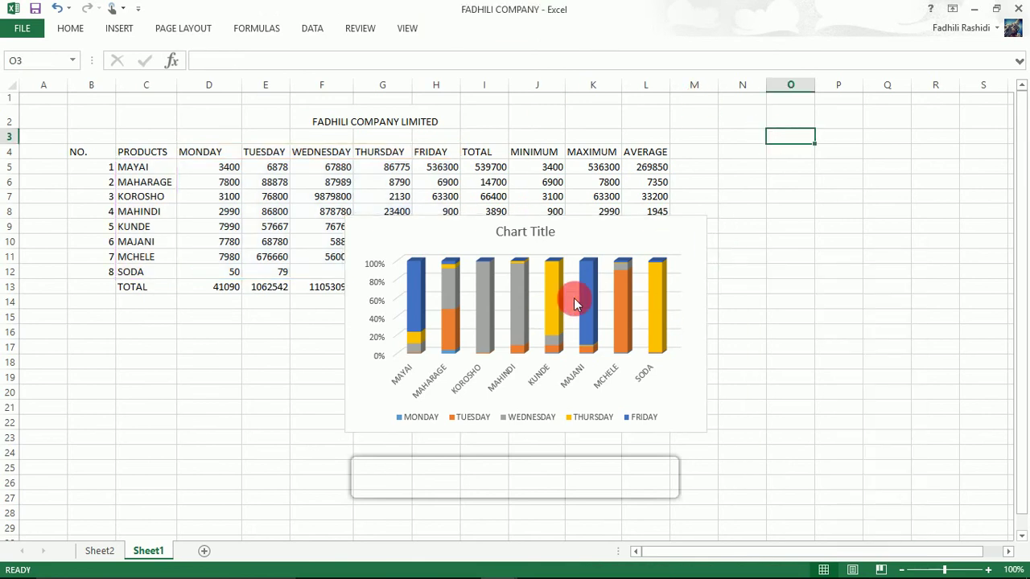
Enlarge the chart by pulling its lower-right corner out to the start of column O at row 28
{"action": "left_click", "coordinate": [705, 430]}
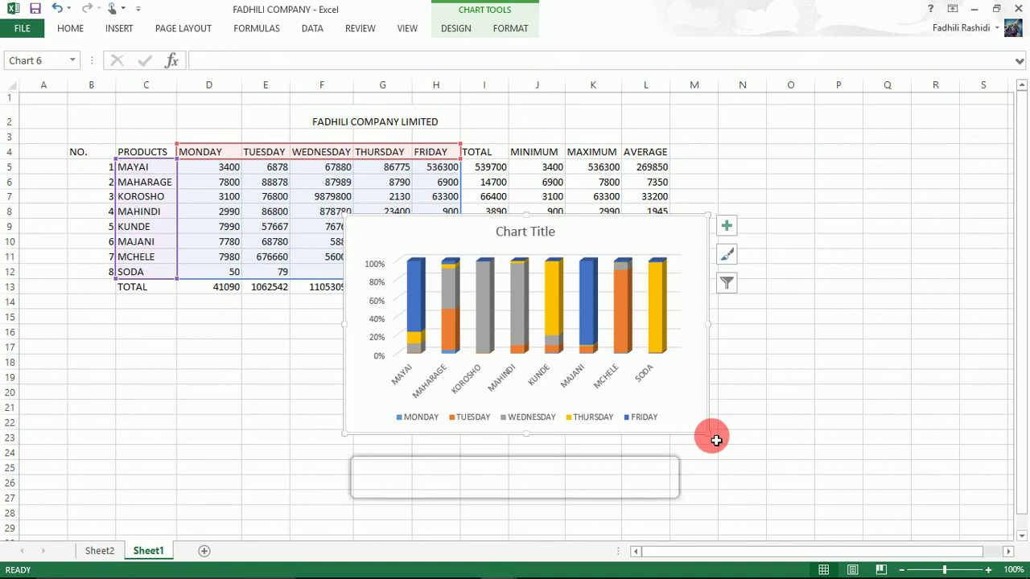
{"action": "left_click", "coordinate": [716, 440]}
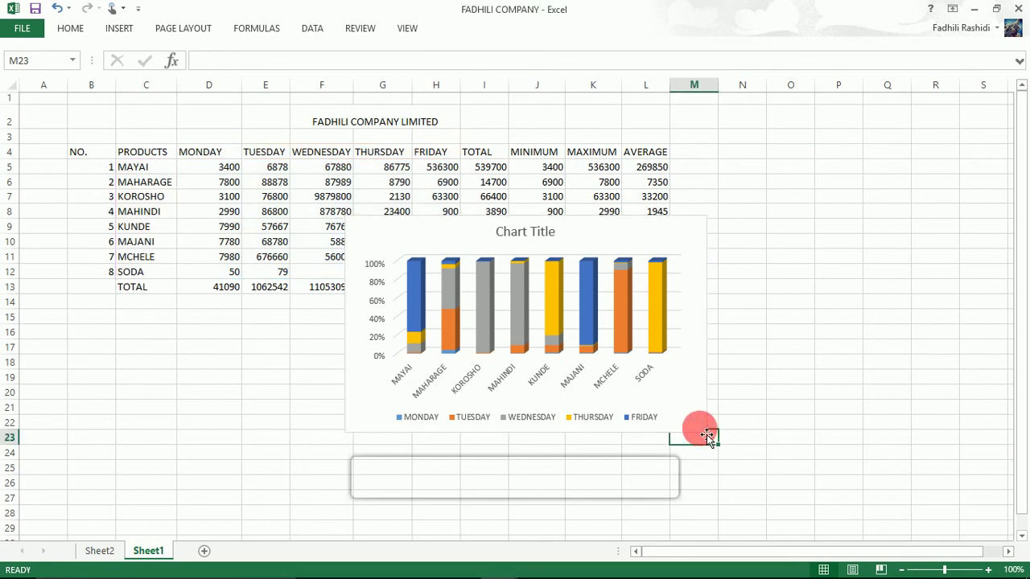
{"action": "left_click", "coordinate": [706, 435]}
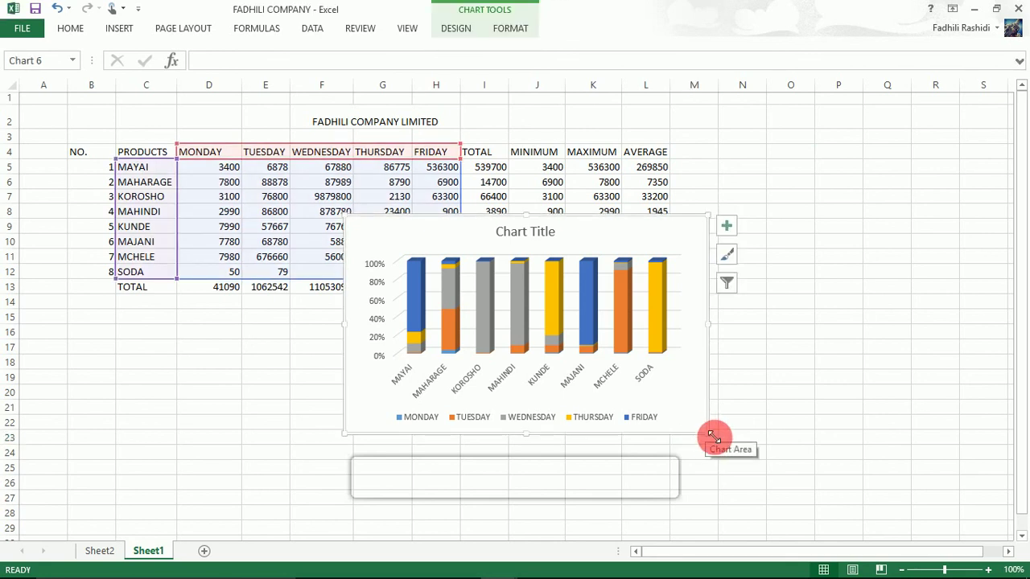
{"action": "left_click_drag", "start_coordinate": [712, 437], "coordinate": [772, 508]}
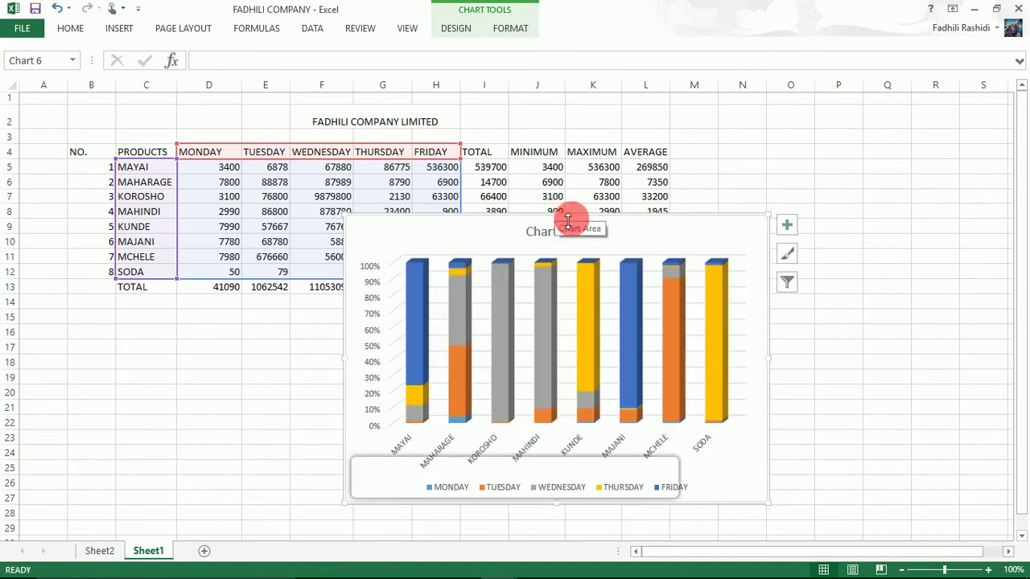
{"action": "left_click", "coordinate": [776, 509]}
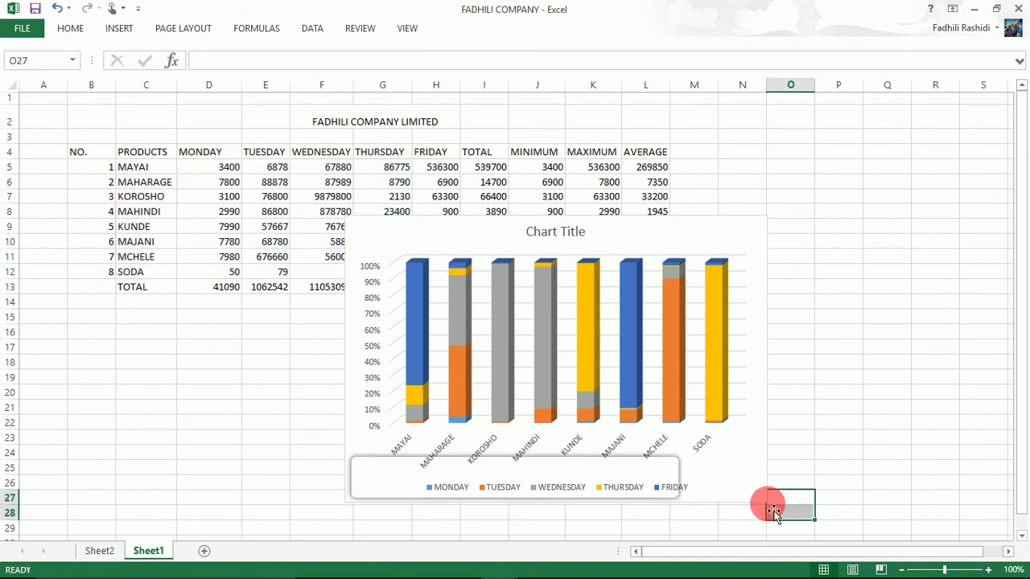
{"action": "left_click", "coordinate": [770, 506]}
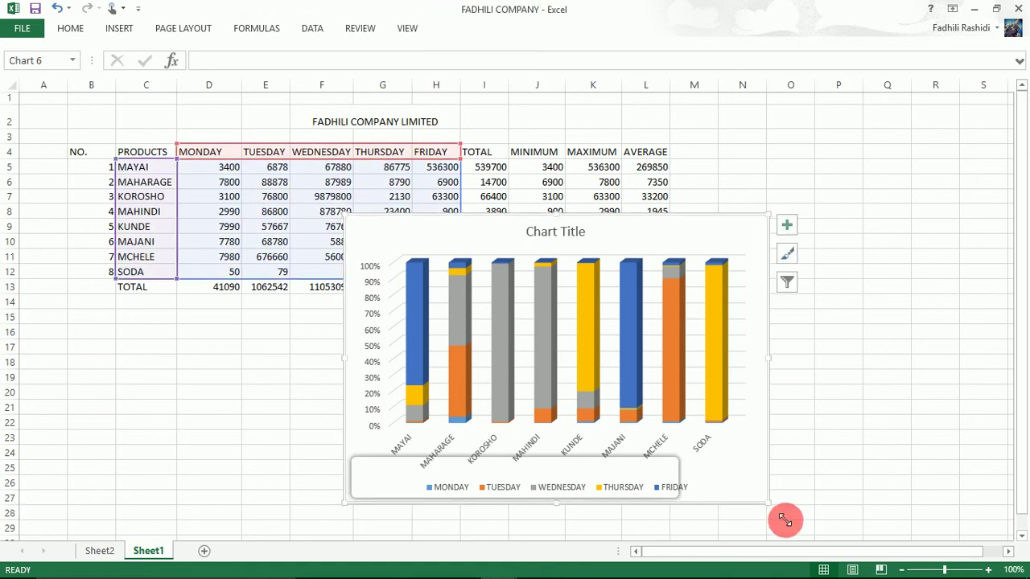
{"action": "double_click", "coordinate": [770, 506]}
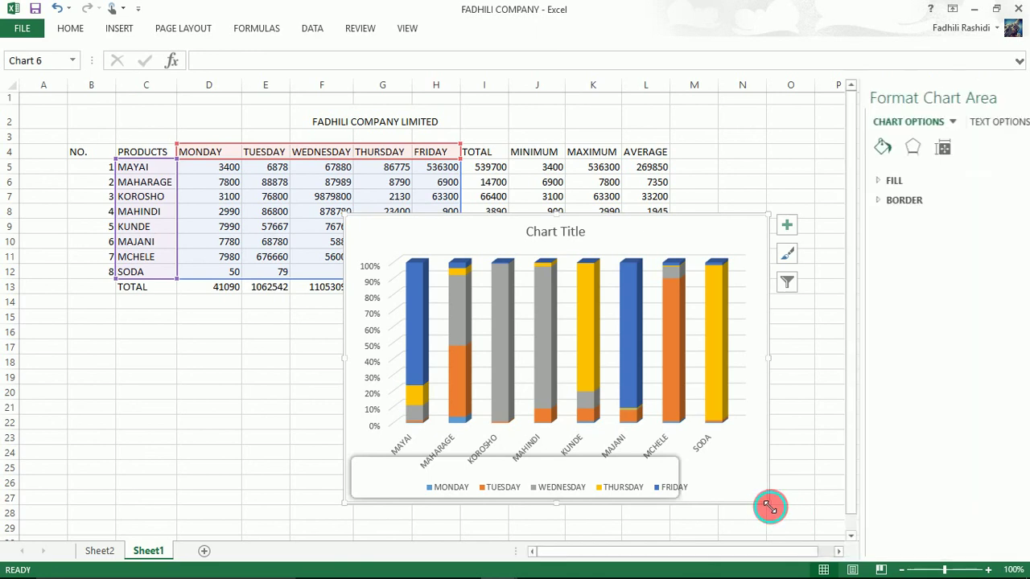
{"action": "left_click", "coordinate": [774, 508]}
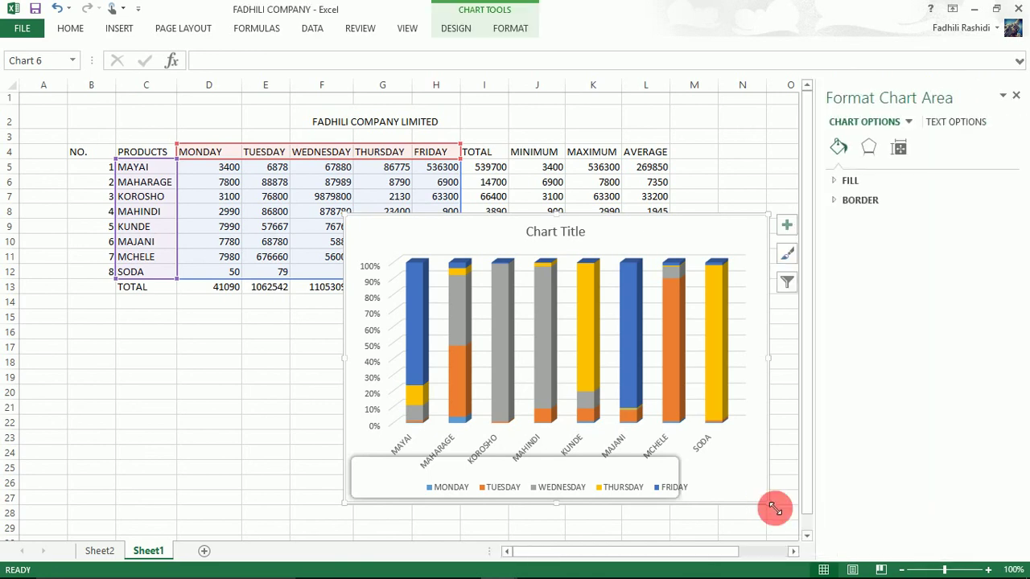
{"action": "left_click_drag", "start_coordinate": [769, 503], "coordinate": [777, 511]}
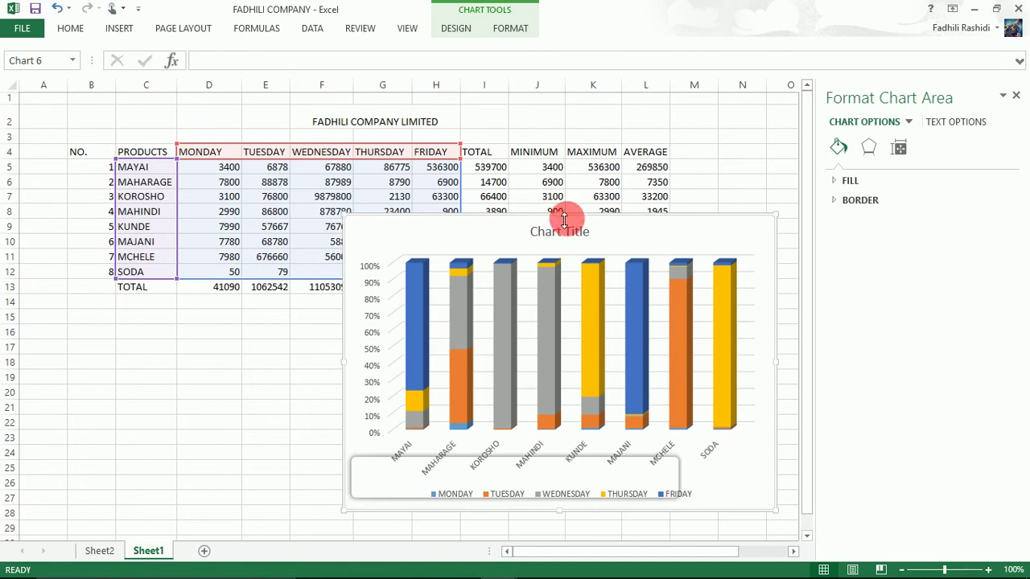
Shrink the chart's upper edge to row 14 below the data, extend its left edge to column B's end, and close the formatting pane
{"action": "left_click_drag", "start_coordinate": [560, 217], "coordinate": [585, 296]}
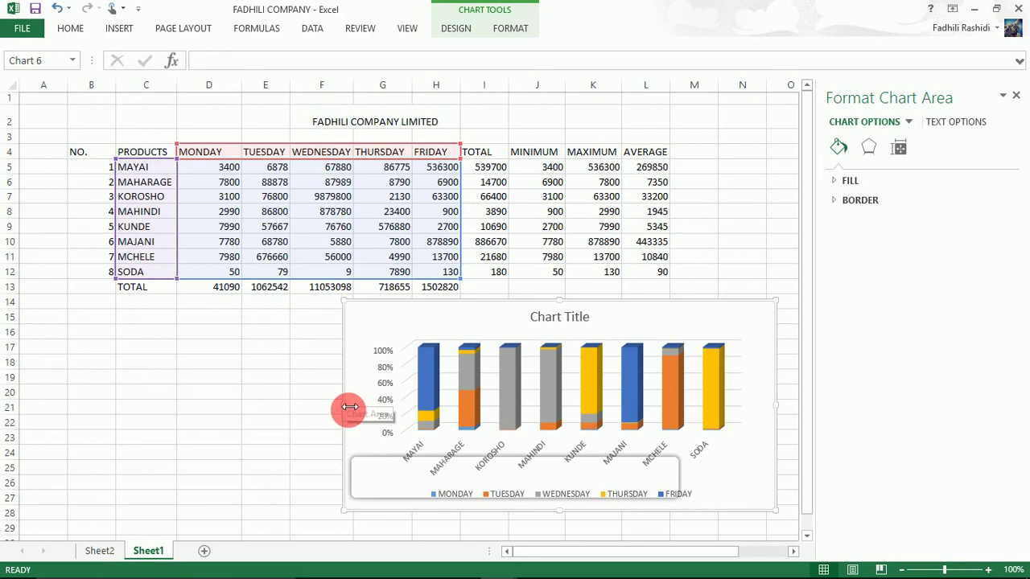
{"action": "left_click_drag", "start_coordinate": [342, 404], "coordinate": [112, 364]}
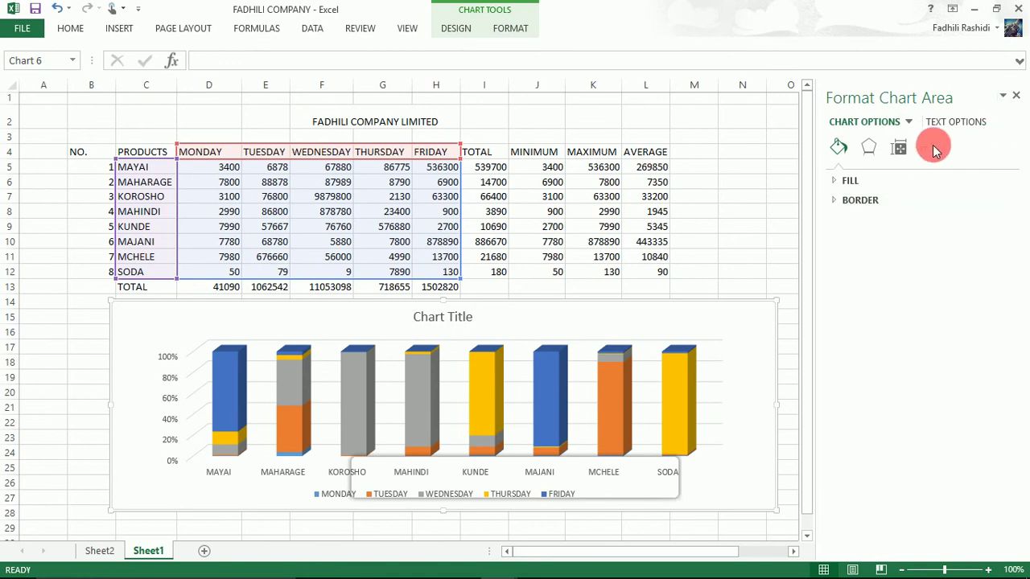
{"action": "left_click", "coordinate": [1017, 97]}
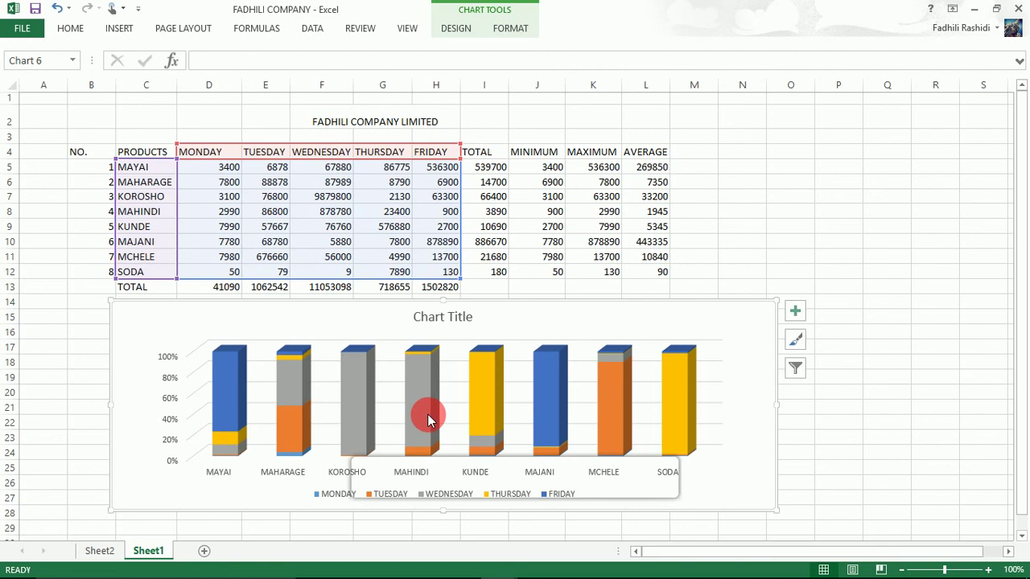
Replace the placeholder chart title with COMPANY
{"action": "mouse_move", "coordinate": [428, 419]}
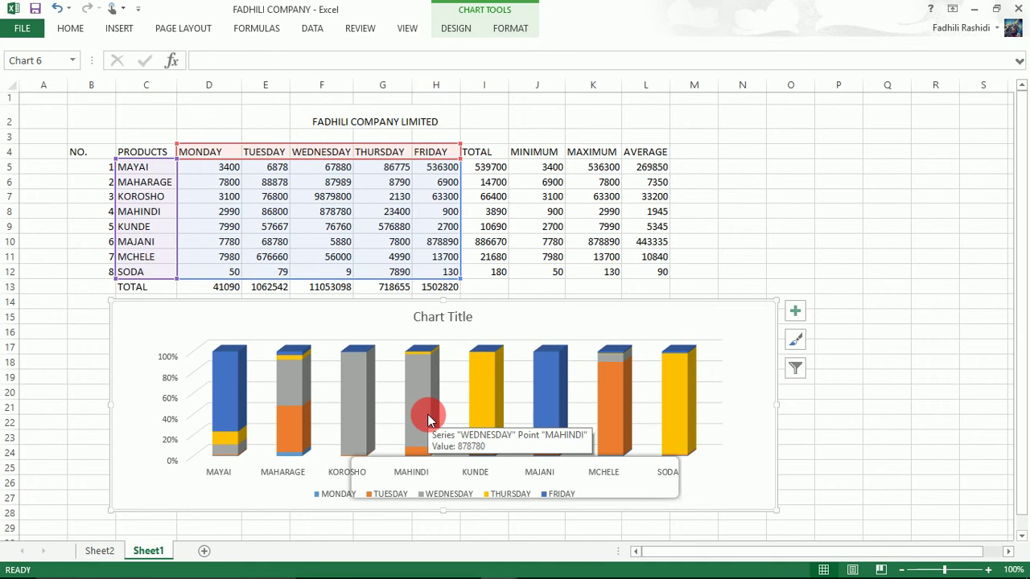
{"action": "left_click", "coordinate": [458, 314]}
{"action": "left_click", "coordinate": [465, 317]}
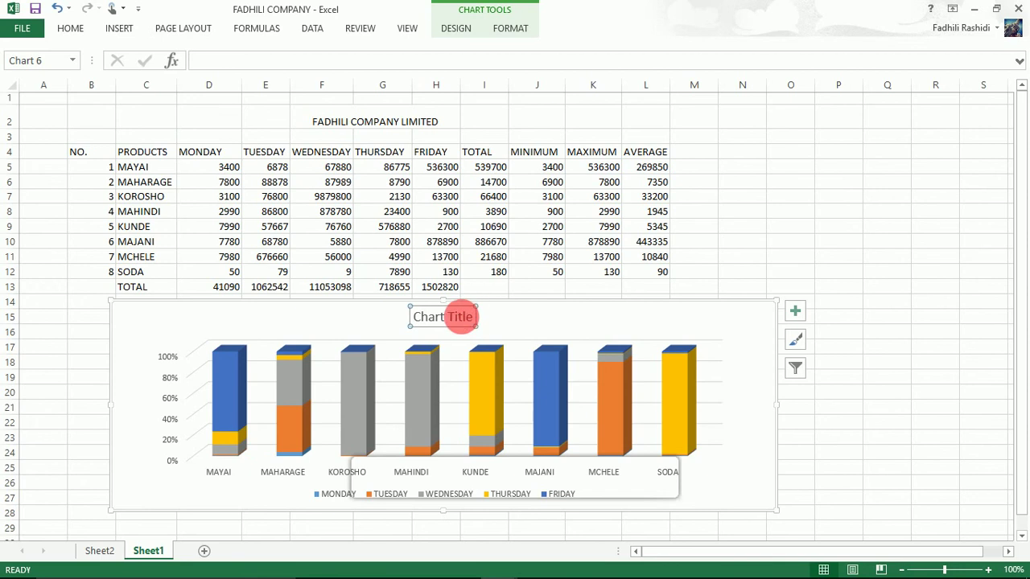
{"action": "left_click", "coordinate": [476, 321]}
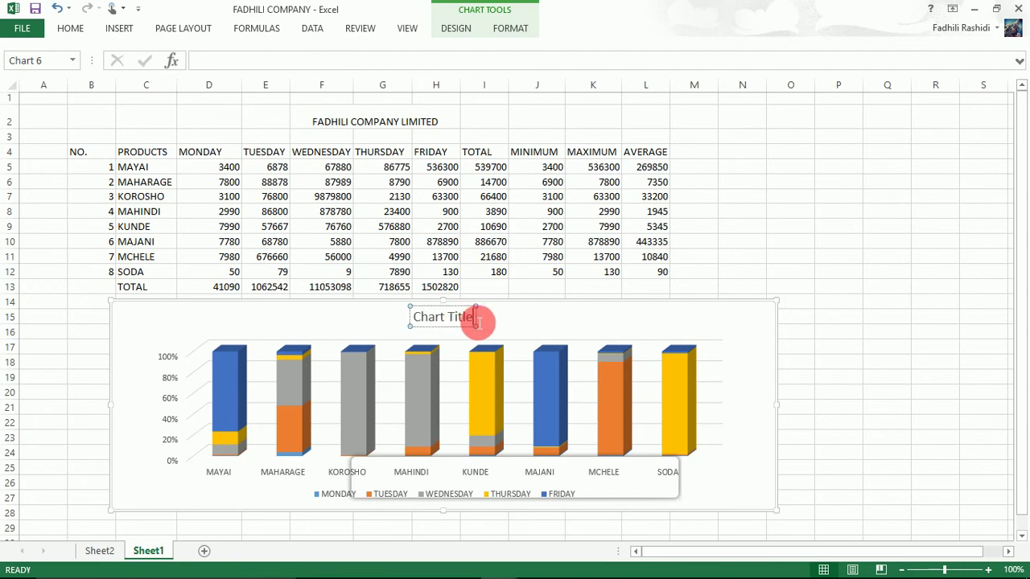
{"action": "key", "text": "BackSpace"}
{"action": "key", "text": "BackSpace"}
{"action": "key", "text": "BackSpace"}
{"action": "key", "text": "BackSpace"}
{"action": "key", "text": "BackSpace"}
{"action": "key", "text": "BackSpace"}
{"action": "key", "text": "BackSpace"}
{"action": "key", "text": "BackSpace"}
{"action": "key", "text": "BackSpace"}
{"action": "key", "text": "BackSpace"}
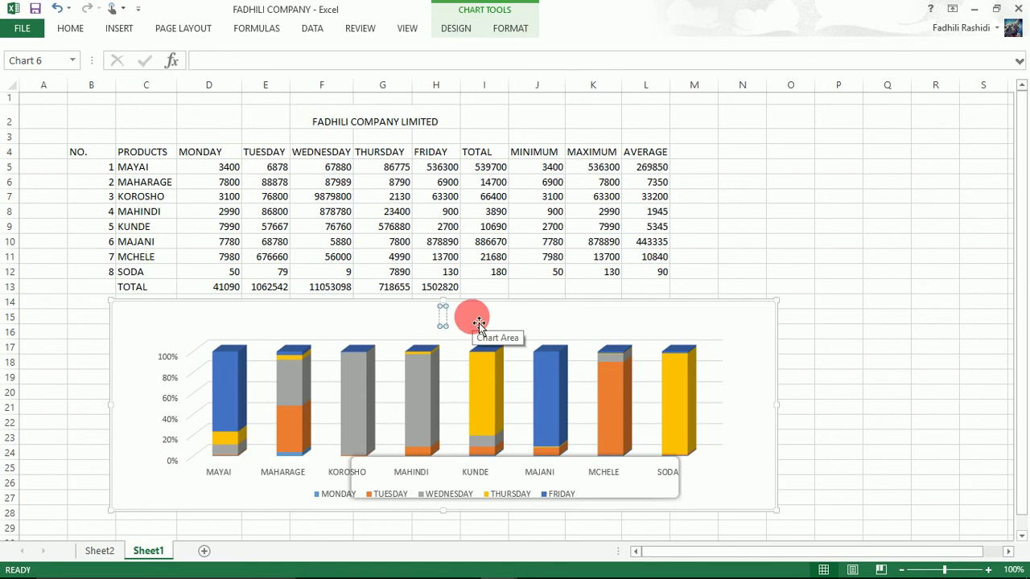
{"action": "type", "text": "COMPA"}
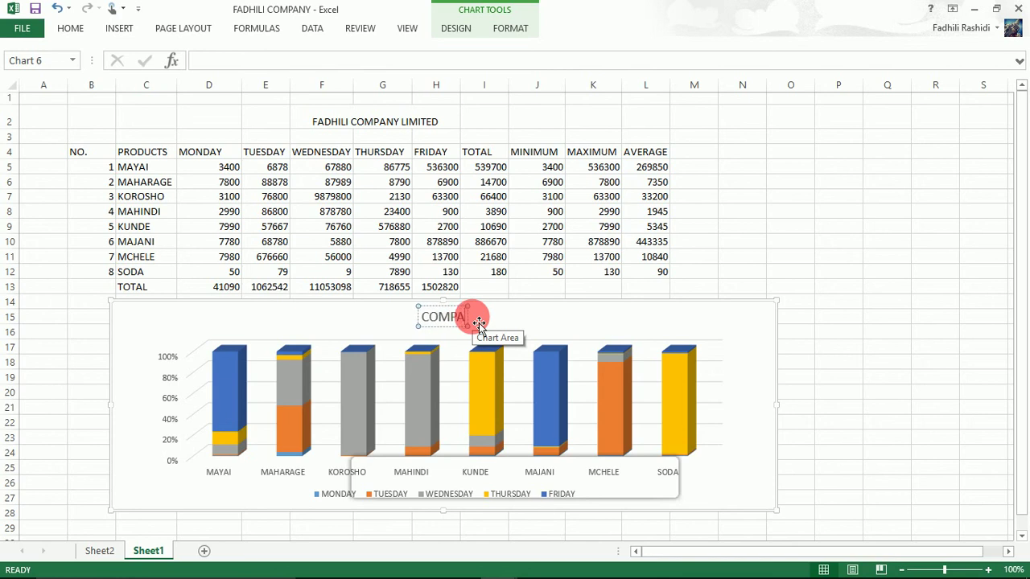
{"action": "type", "text": "NY"}
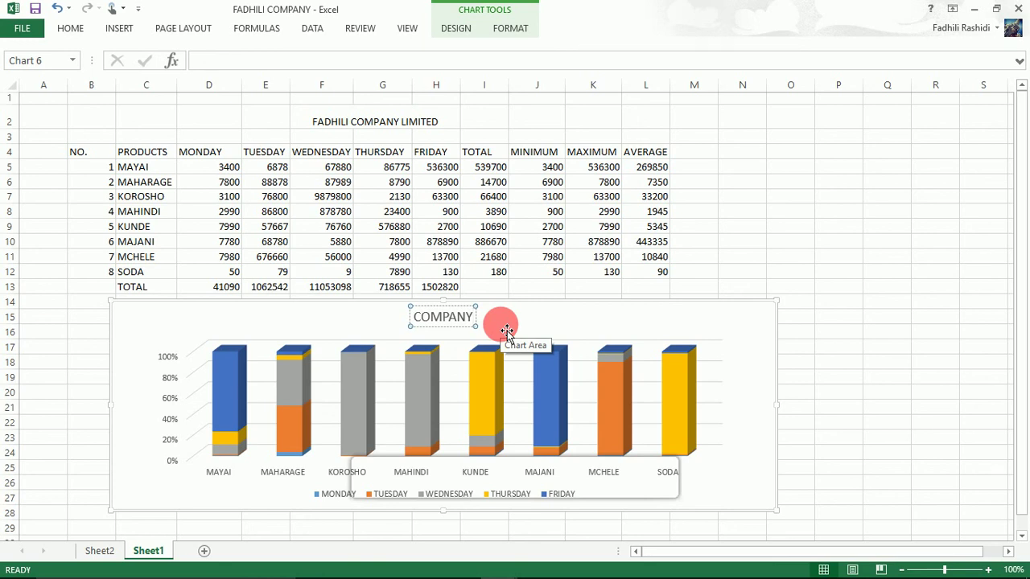
Add axis titles to the chart through its chart elements
{"action": "left_click", "coordinate": [796, 336]}
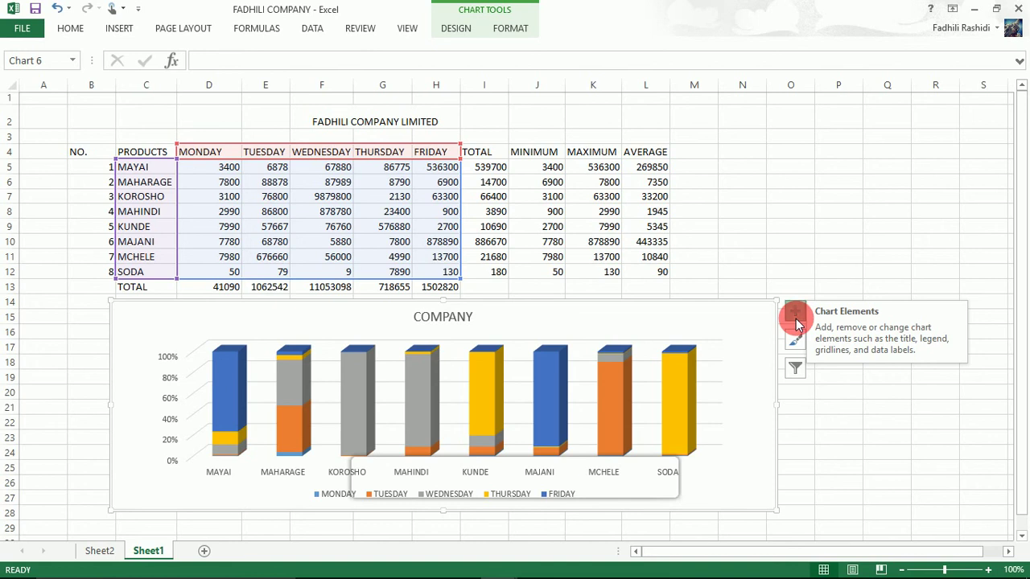
{"action": "left_click", "coordinate": [795, 313]}
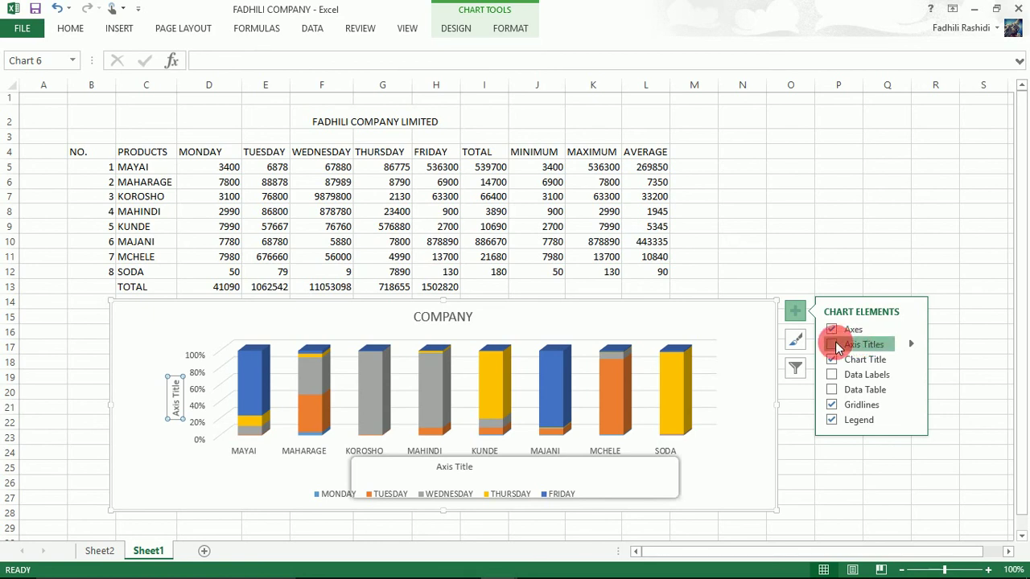
{"action": "left_click", "coordinate": [833, 345]}
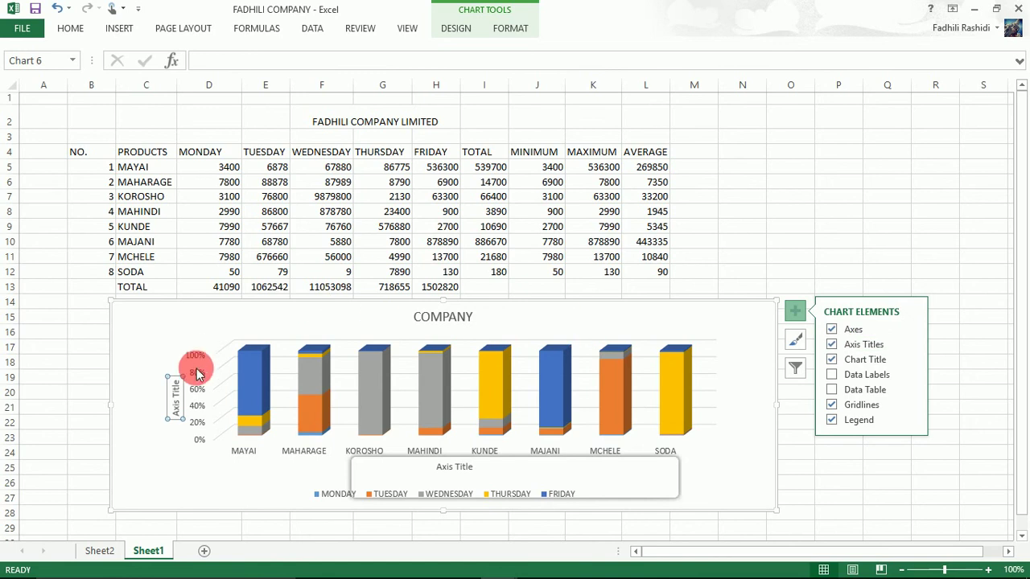
Replace the vertical axis title's placeholder text with ASILIMIA
{"action": "left_click", "coordinate": [177, 390]}
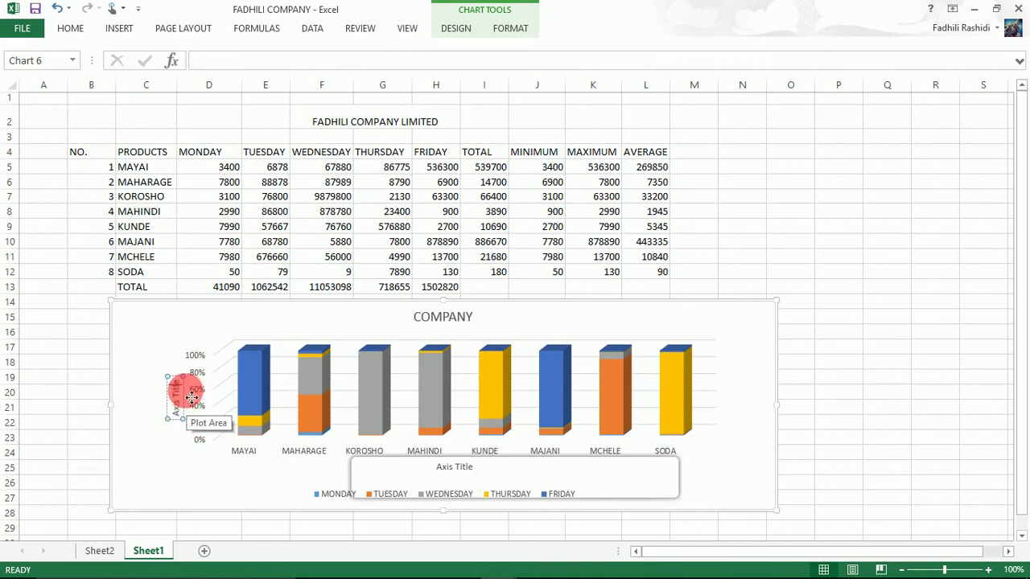
{"action": "key", "text": "BackSpace"}
{"action": "key", "text": "BackSpace"}
{"action": "key", "text": "BackSpace"}
{"action": "key", "text": "BackSpace"}
{"action": "key", "text": "BackSpace"}
{"action": "key", "text": "BackSpace"}
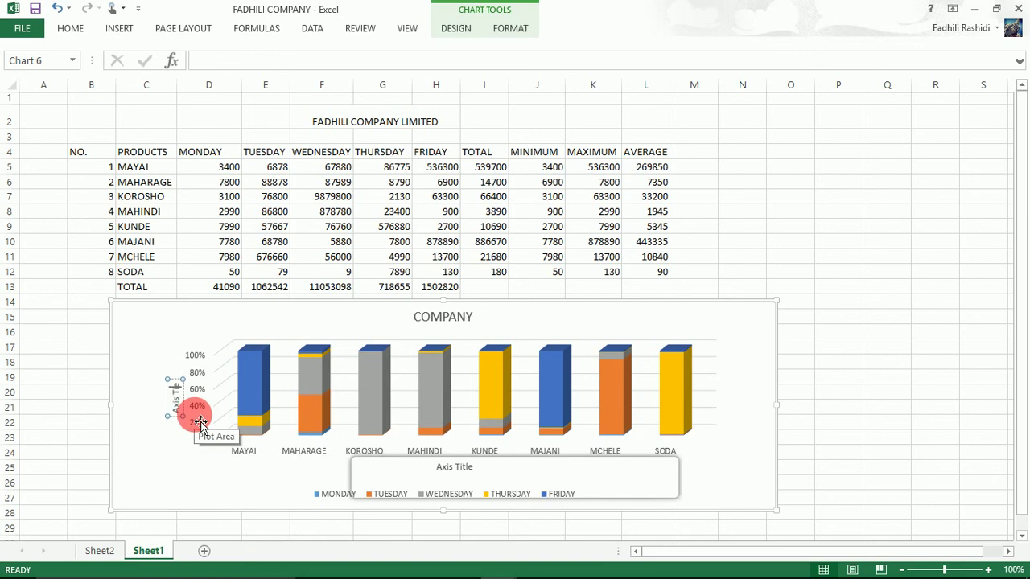
{"action": "key", "text": "BackSpace"}
{"action": "key", "text": "BackSpace"}
{"action": "key", "text": "BackSpace"}
{"action": "key", "text": "BackSpace"}
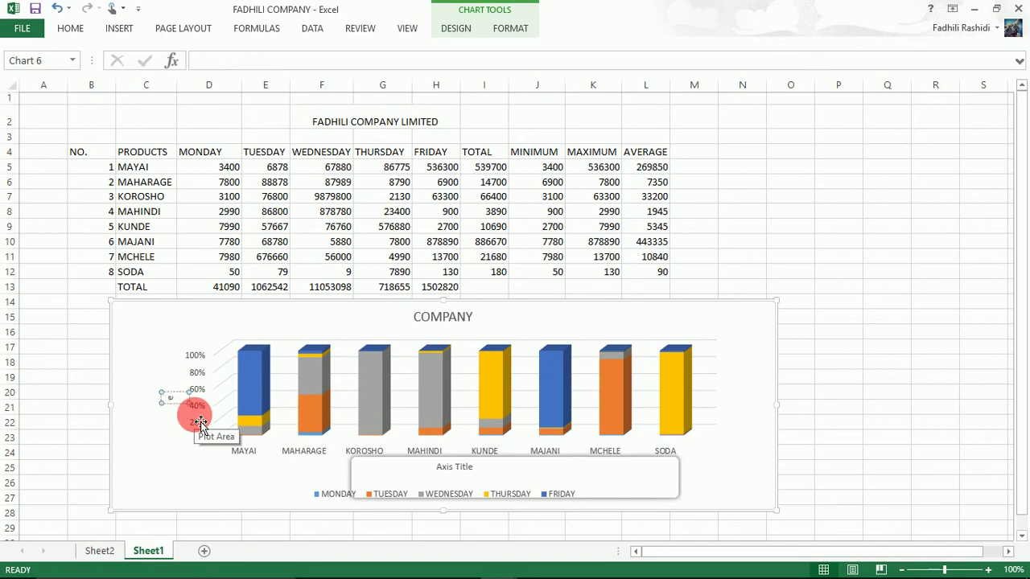
{"action": "type", "text": "l"}
{"action": "key", "text": "BackSpace"}
{"action": "key", "text": "BackSpace"}
{"action": "key", "text": "BackSpace"}
{"action": "type", "text": "P"}
{"action": "key", "text": "BackSpace"}
{"action": "type", "text": "ASILIMIA"}
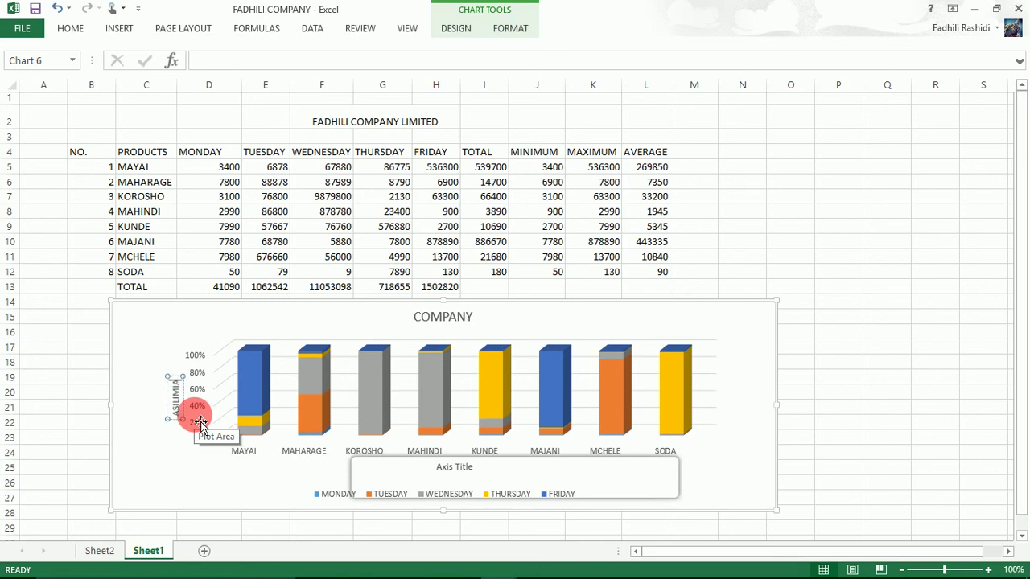
{"action": "left_click", "coordinate": [184, 403]}
{"action": "left_click", "coordinate": [731, 392]}
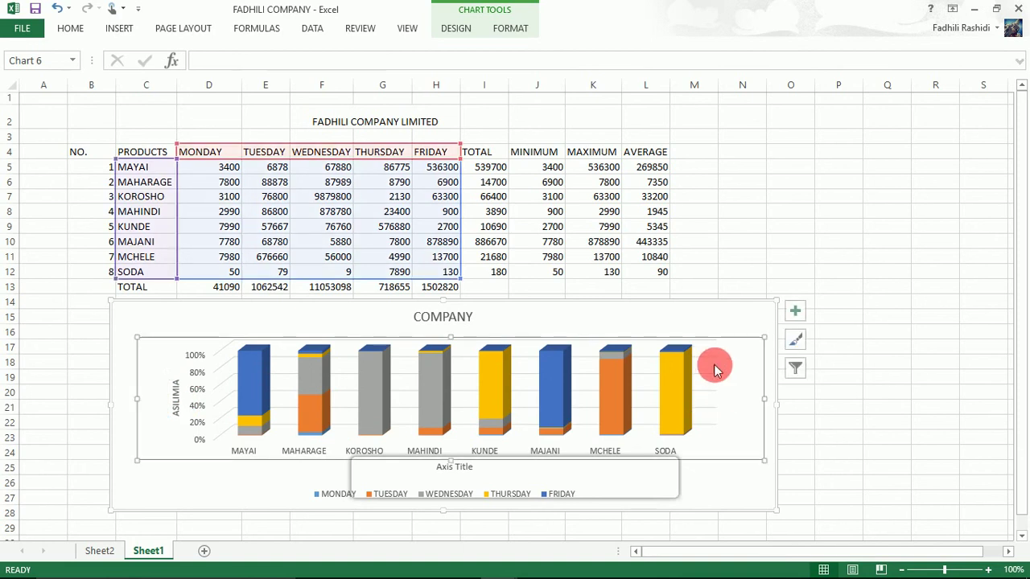
Add a data table to the chart and extend the chart's lower edge below row 30 to make room for it
{"action": "left_click", "coordinate": [796, 313]}
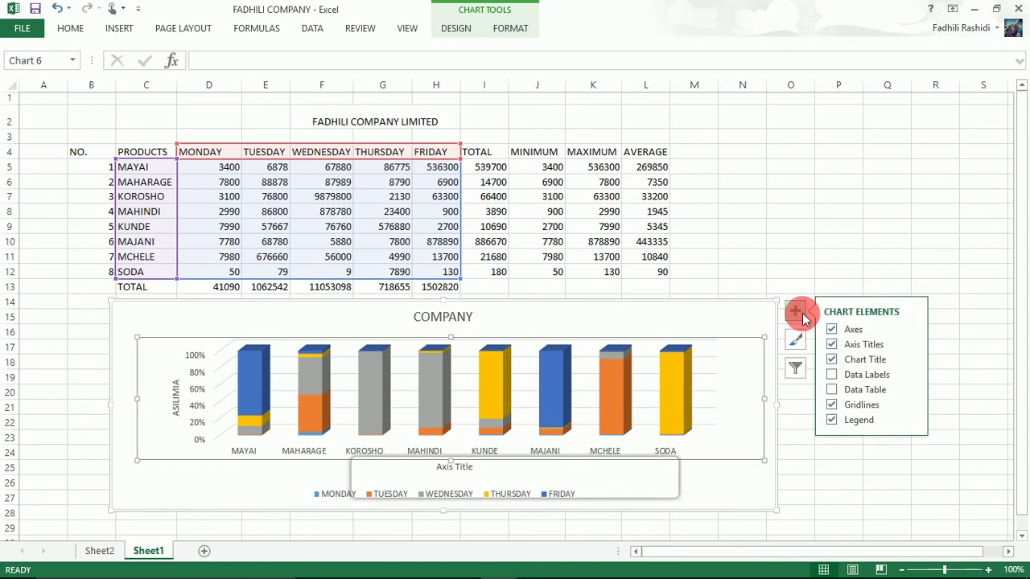
{"action": "left_click", "coordinate": [802, 313]}
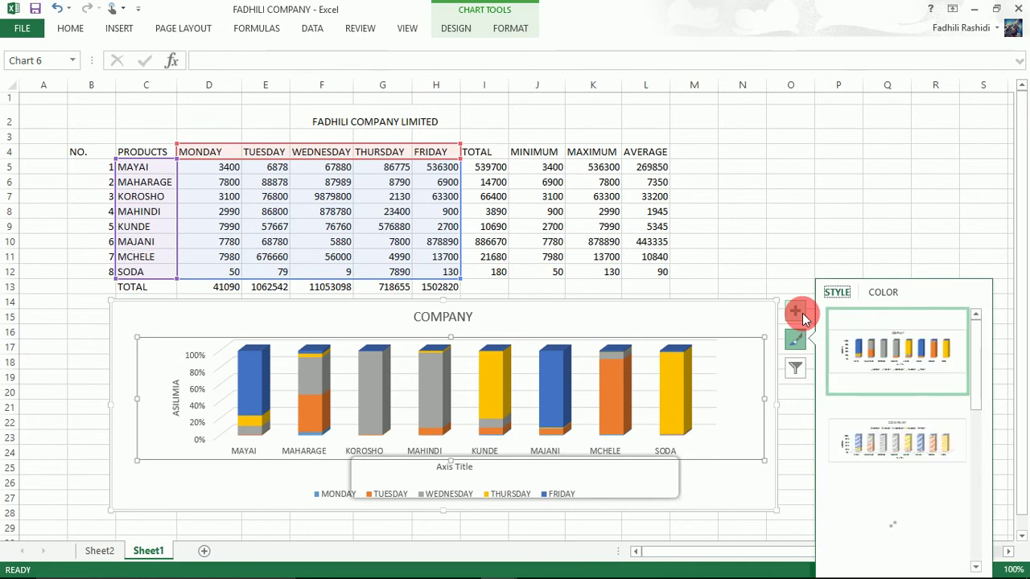
{"action": "left_click", "coordinate": [797, 314]}
{"action": "left_click", "coordinate": [796, 314]}
{"action": "left_click", "coordinate": [796, 313]}
{"action": "left_click", "coordinate": [797, 313]}
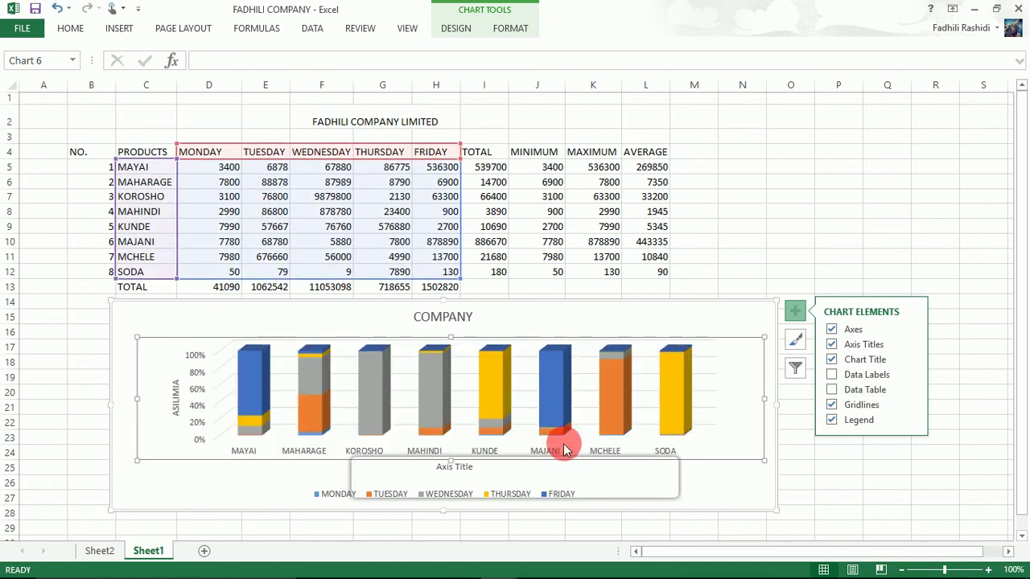
{"action": "left_click", "coordinate": [882, 389]}
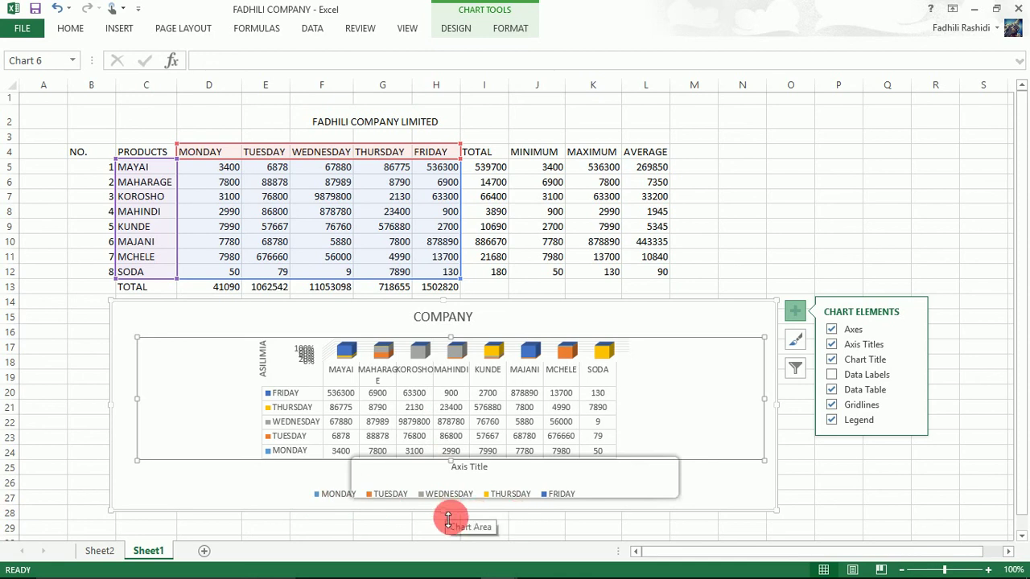
{"action": "scroll", "coordinate": [443, 551], "scroll_direction": "down", "scroll_amount": 1}
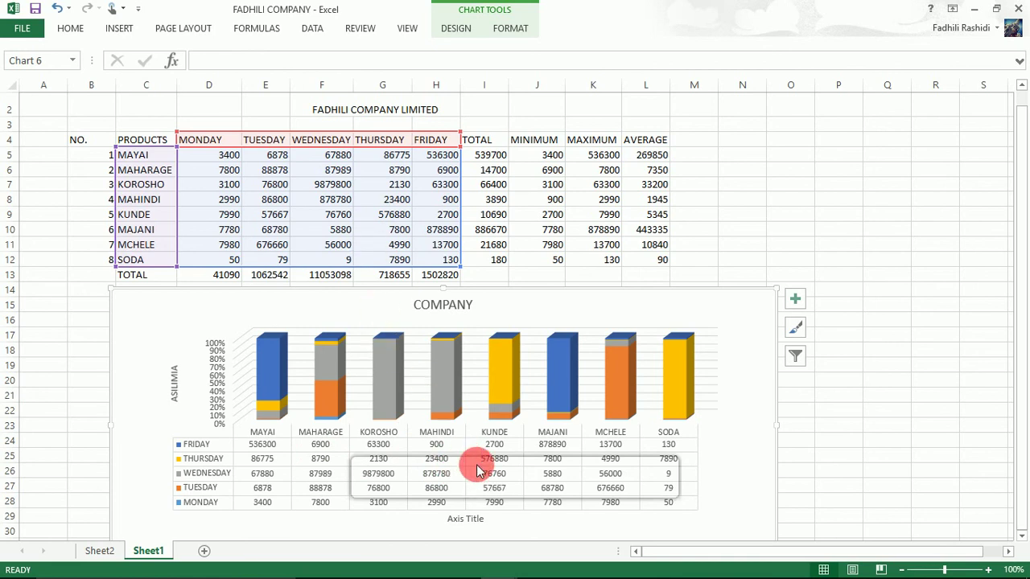
Remove the data table from the chart and preview data labels on the columns
{"action": "left_click", "coordinate": [794, 308]}
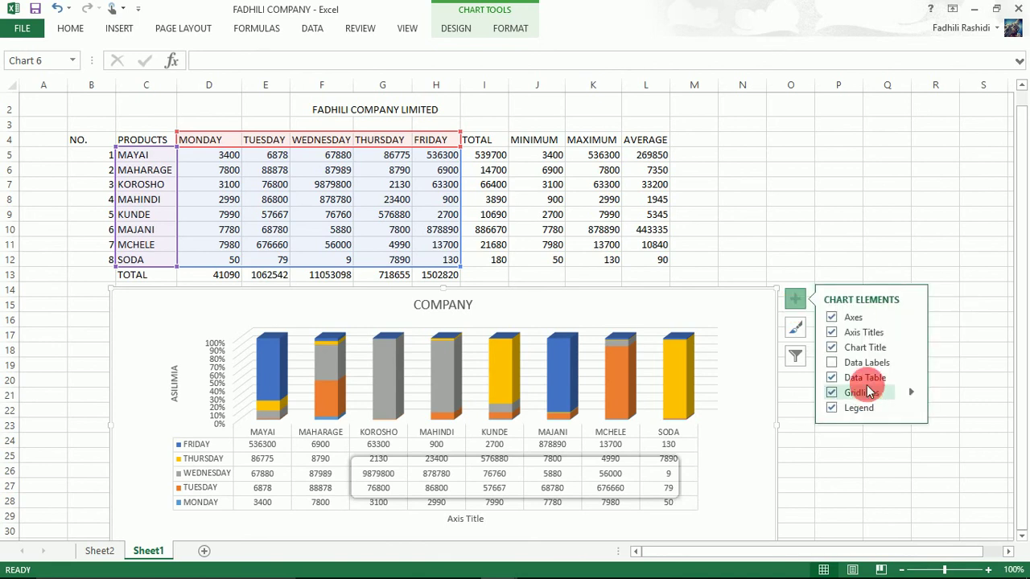
{"action": "left_click", "coordinate": [858, 374]}
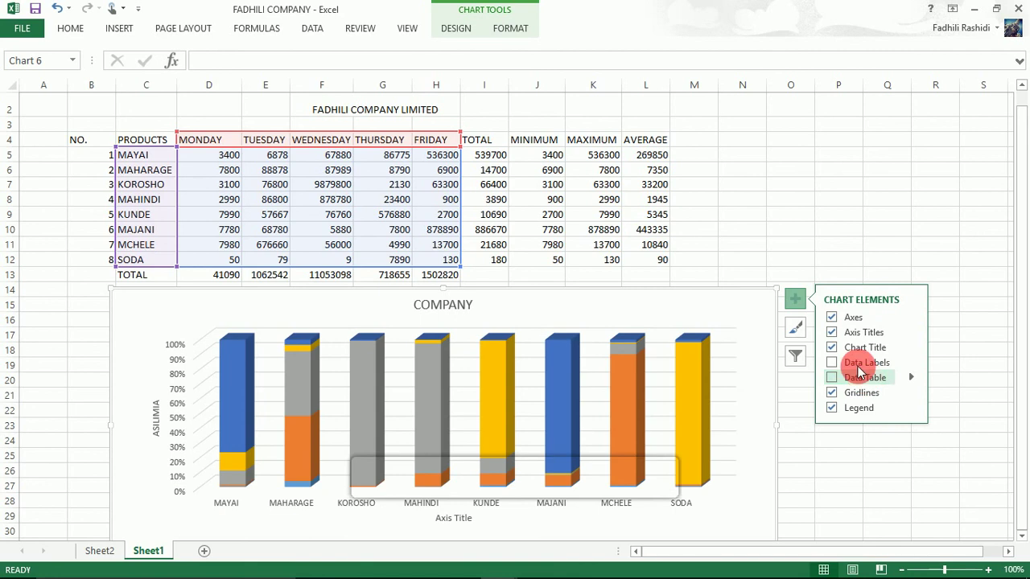
{"action": "left_click", "coordinate": [857, 362]}
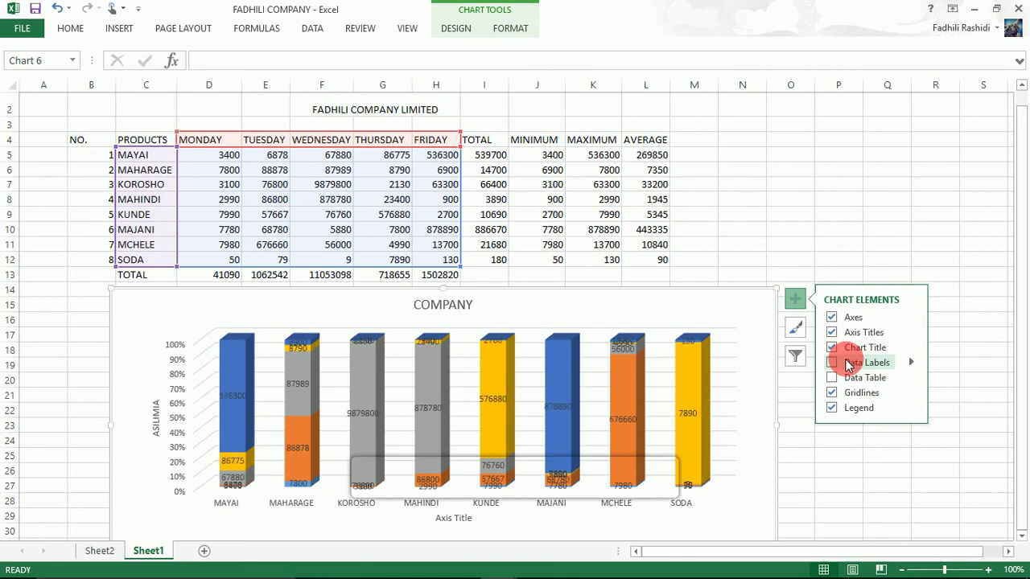
Browse the chart styles and apply the one with the dark grey background to the COMPANY chart
{"action": "left_click", "coordinate": [797, 326]}
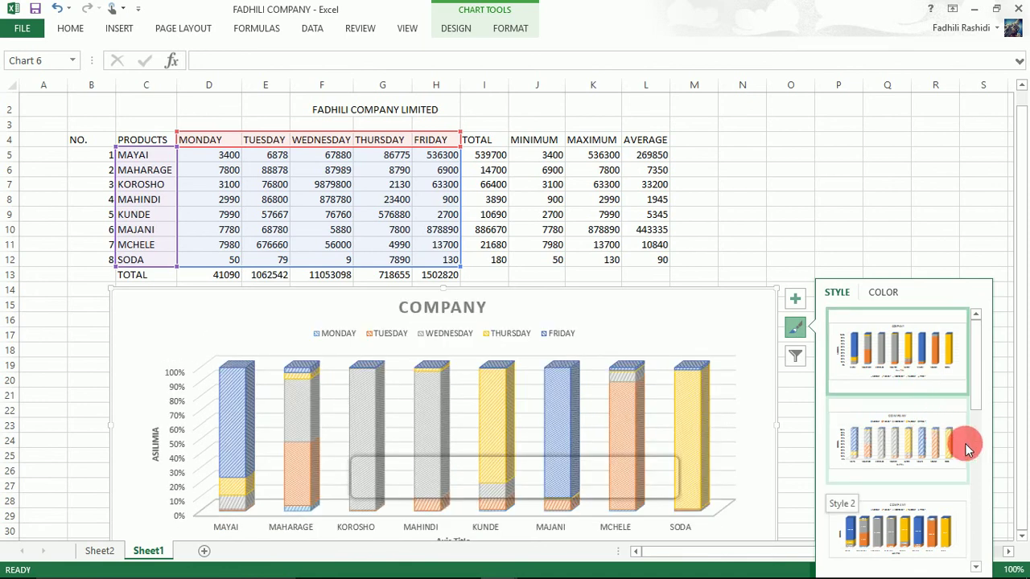
{"action": "left_click", "coordinate": [977, 567]}
{"action": "left_click", "coordinate": [976, 567]}
{"action": "left_click", "coordinate": [976, 567]}
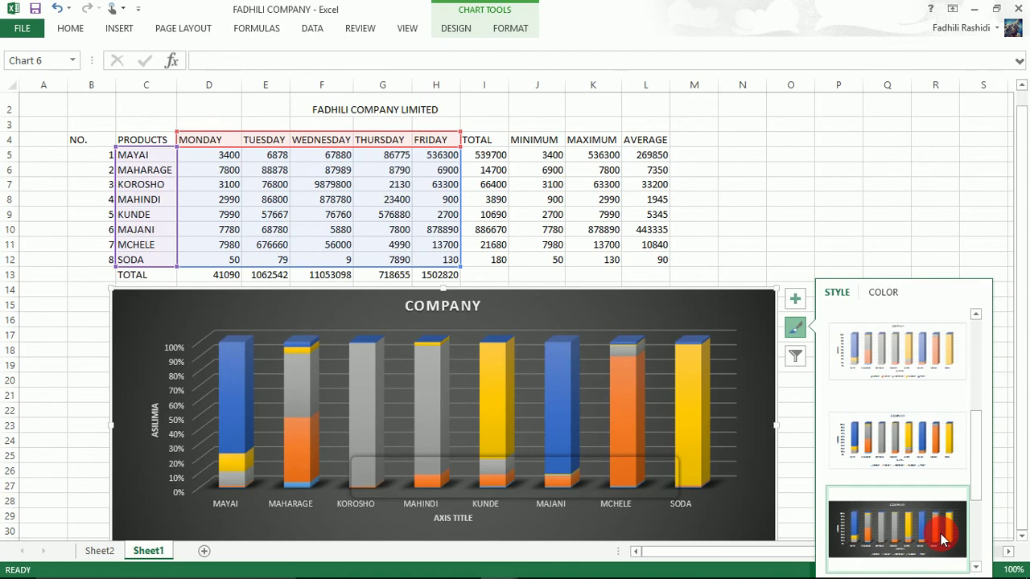
{"action": "left_click", "coordinate": [943, 539]}
{"action": "left_click", "coordinate": [976, 566]}
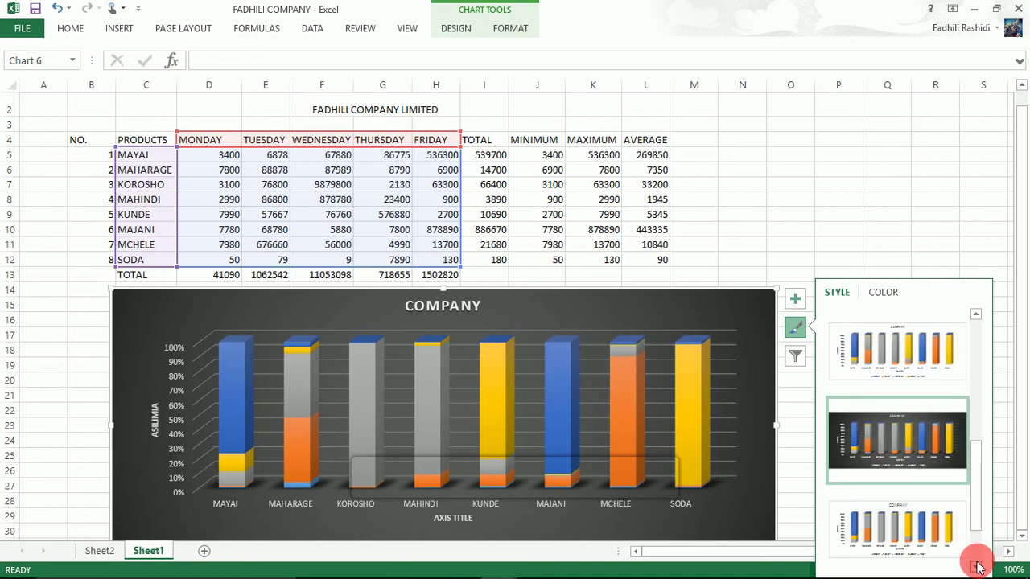
{"action": "left_click", "coordinate": [977, 565]}
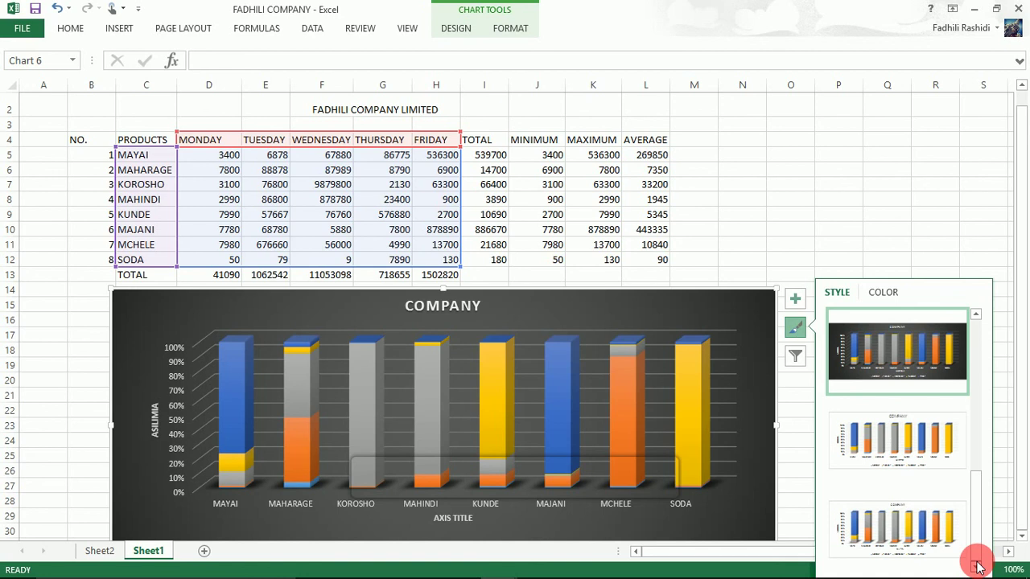
{"action": "left_click", "coordinate": [876, 499]}
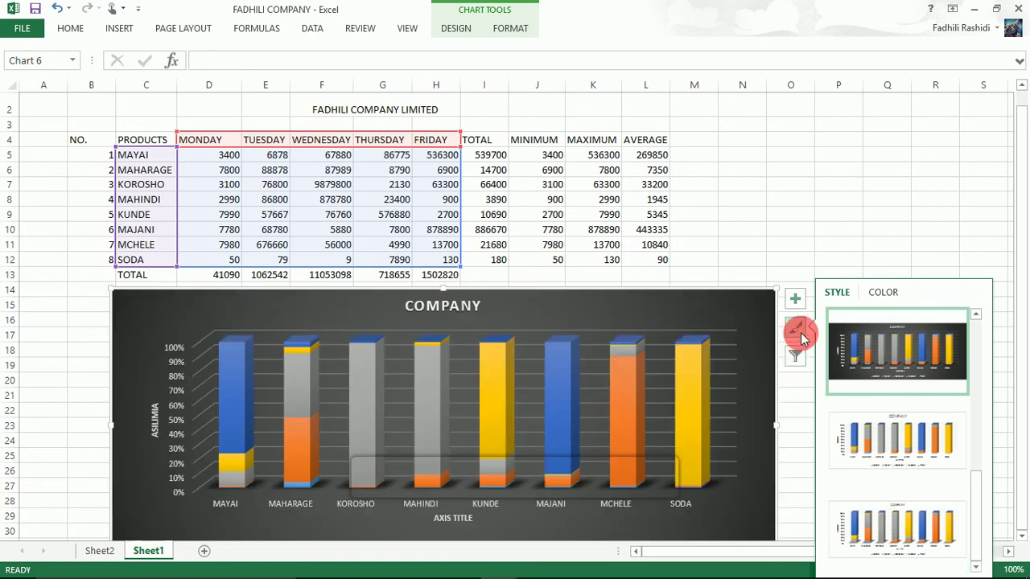
{"action": "left_click", "coordinate": [799, 326]}
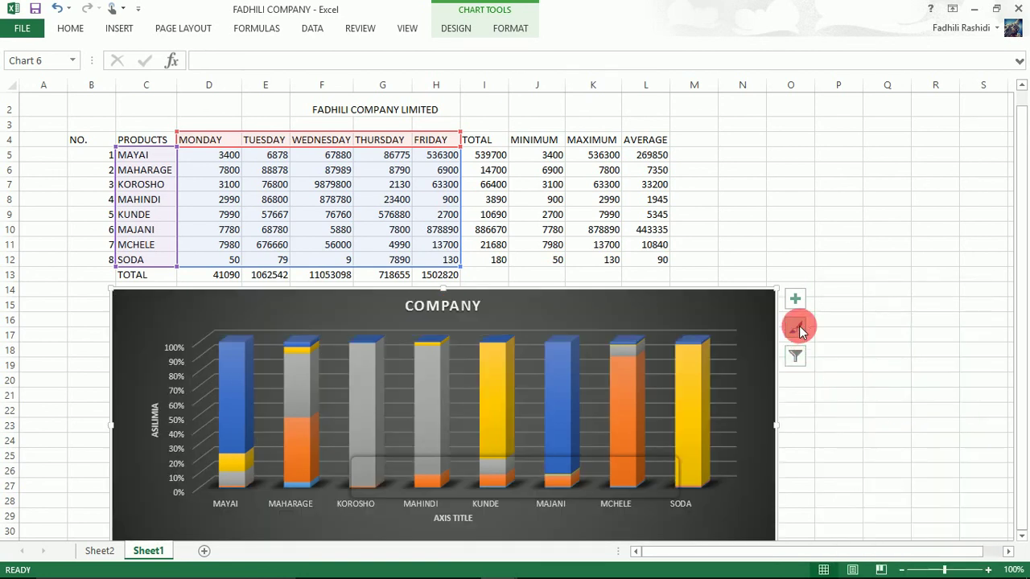
Examine the weekday series and product categories offered by the chart's filters, highlighting individual products in the chart
{"action": "left_click", "coordinate": [795, 356]}
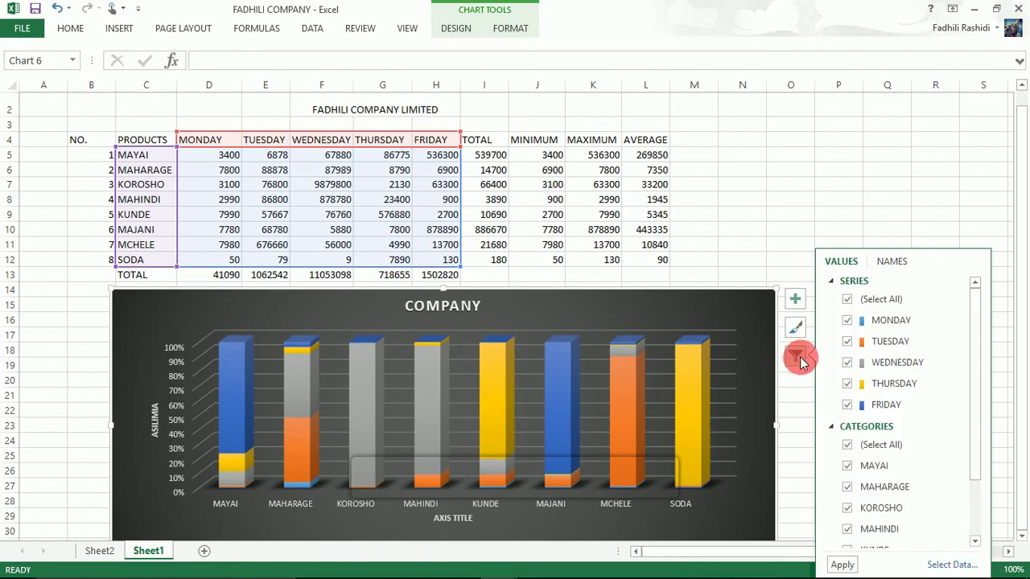
{"action": "left_click", "coordinate": [797, 357]}
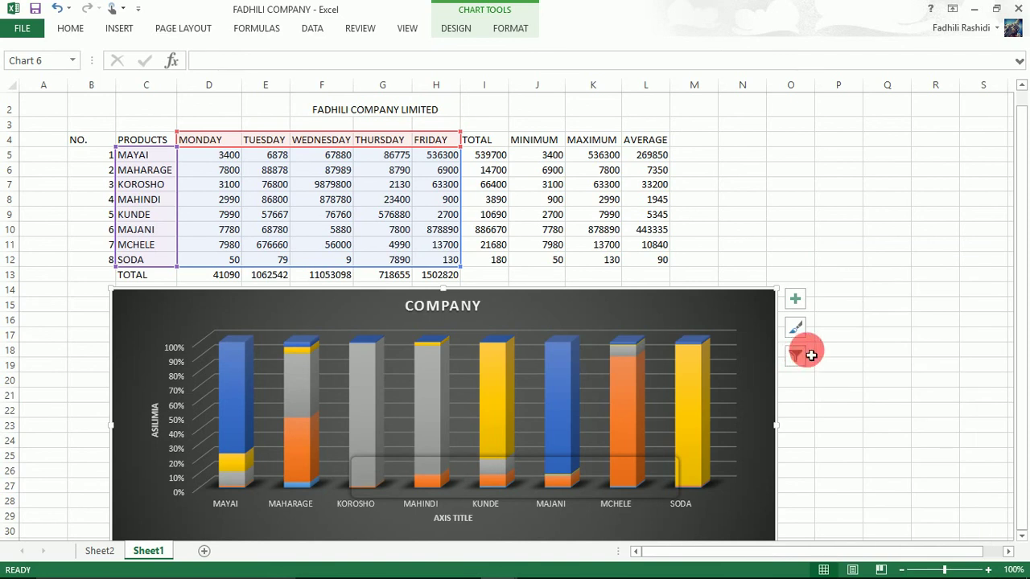
{"action": "left_click", "coordinate": [799, 358]}
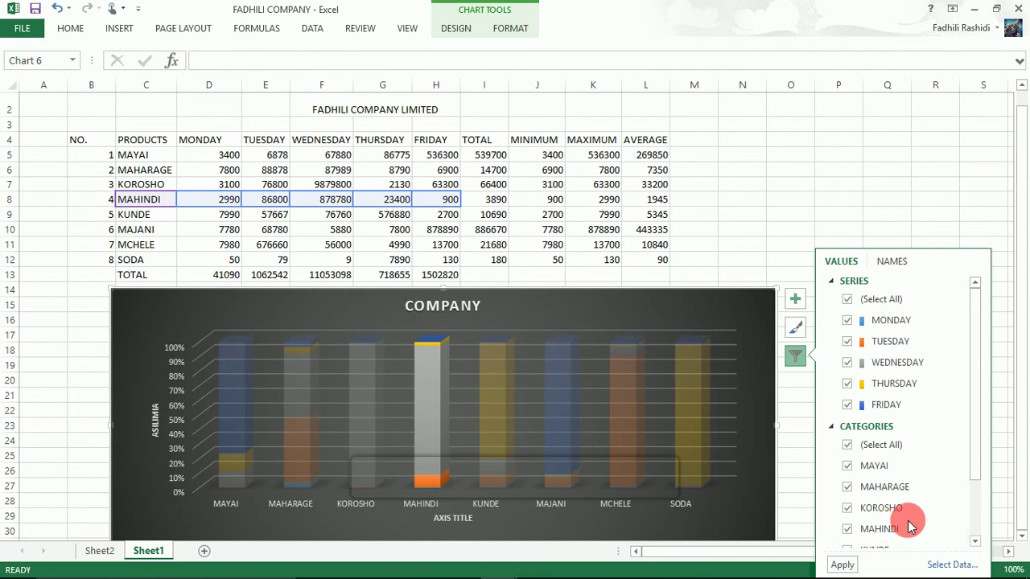
{"action": "left_click", "coordinate": [975, 538]}
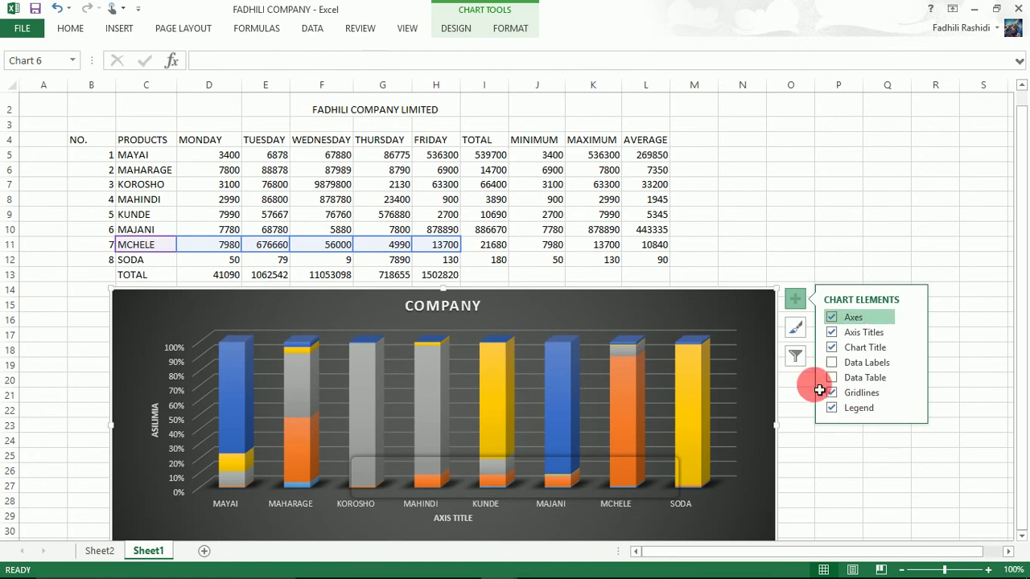
{"action": "key", "text": "Escape"}
{"action": "left_click", "coordinate": [800, 363]}
{"action": "left_click", "coordinate": [759, 327]}
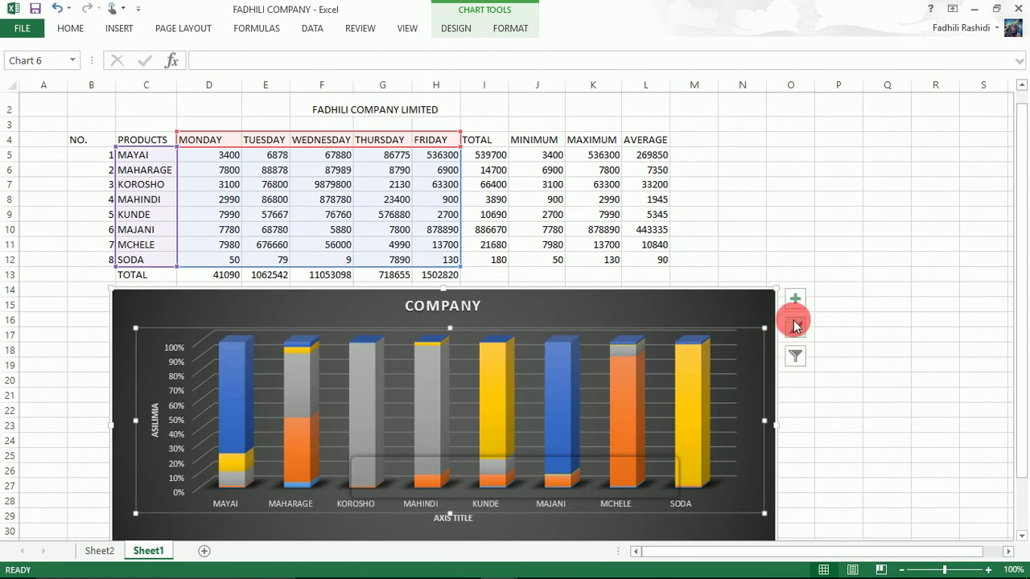
Deselect the MAJANI category in the chart's filters
{"action": "left_click", "coordinate": [796, 356]}
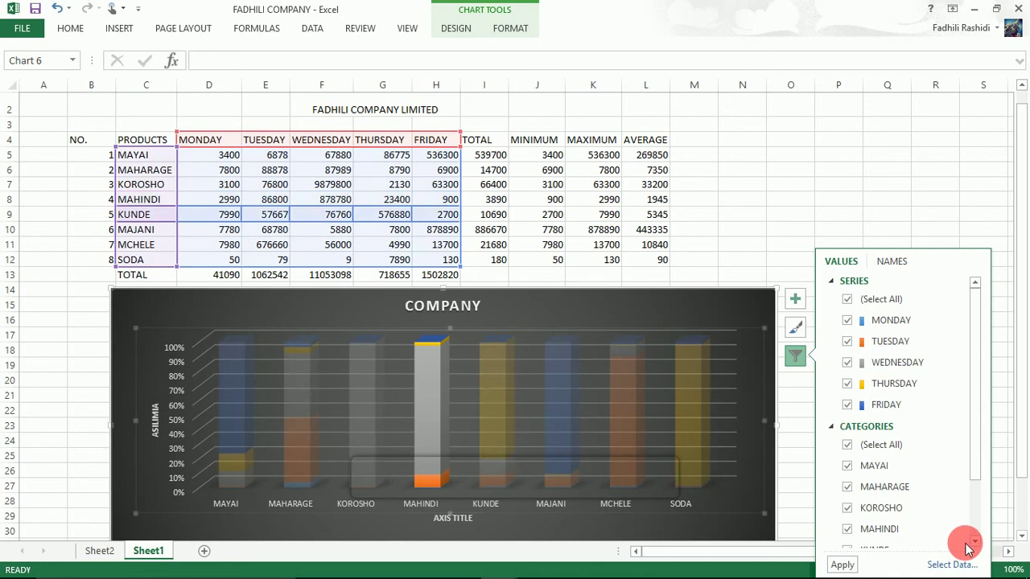
{"action": "left_click", "coordinate": [974, 541]}
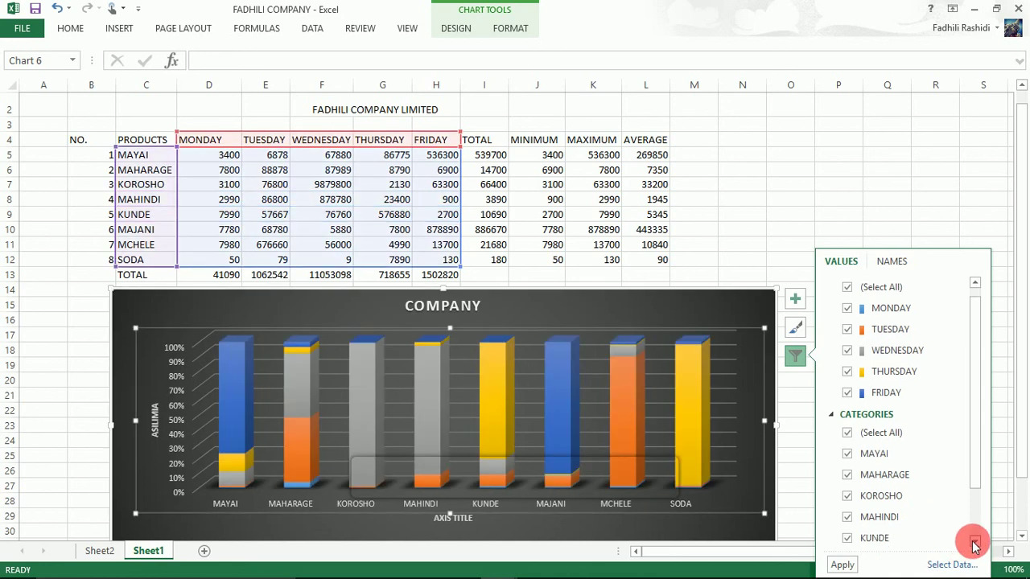
{"action": "left_click", "coordinate": [974, 541]}
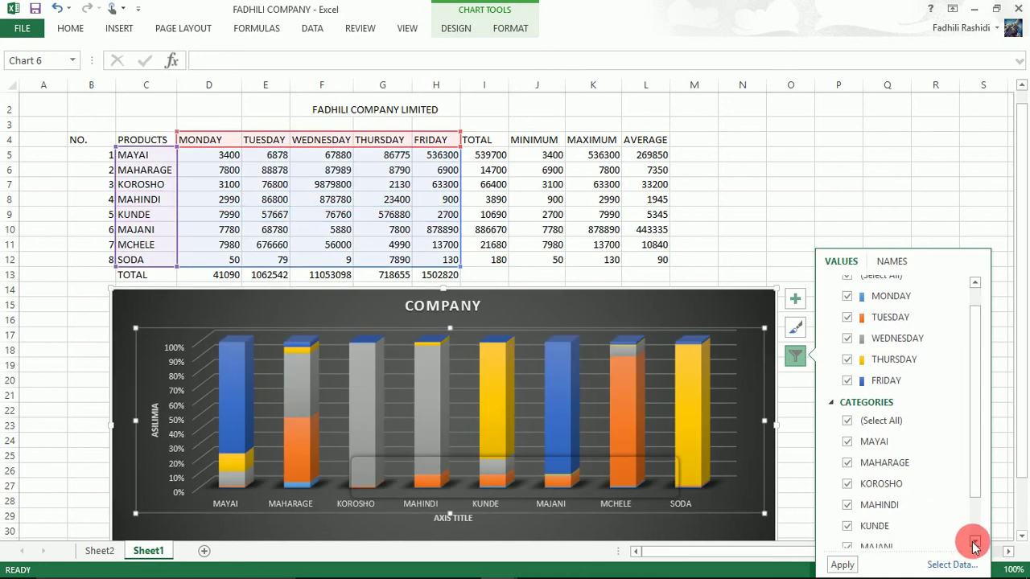
{"action": "left_click", "coordinate": [974, 542]}
{"action": "left_click", "coordinate": [974, 541]}
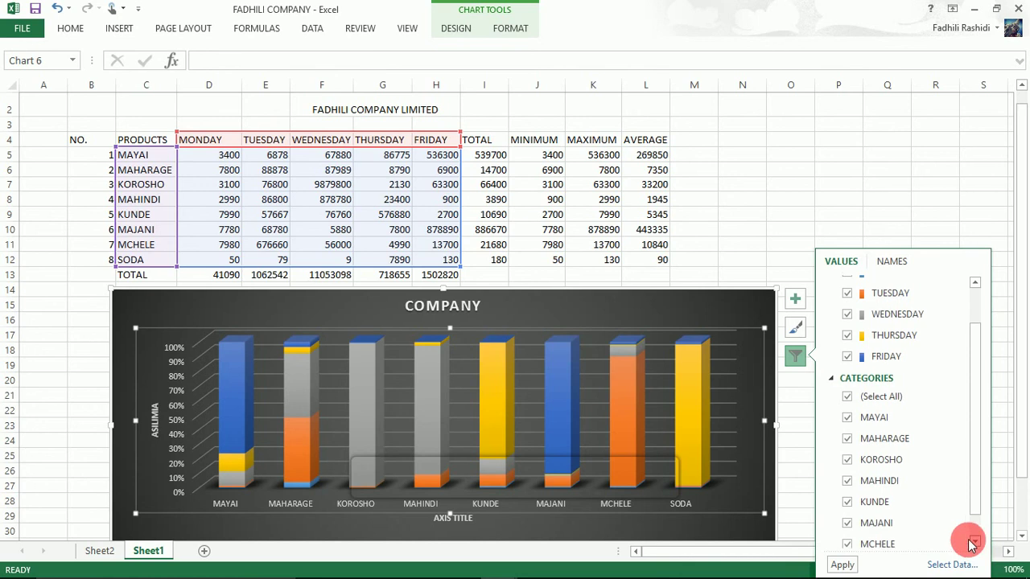
{"action": "left_click", "coordinate": [919, 523]}
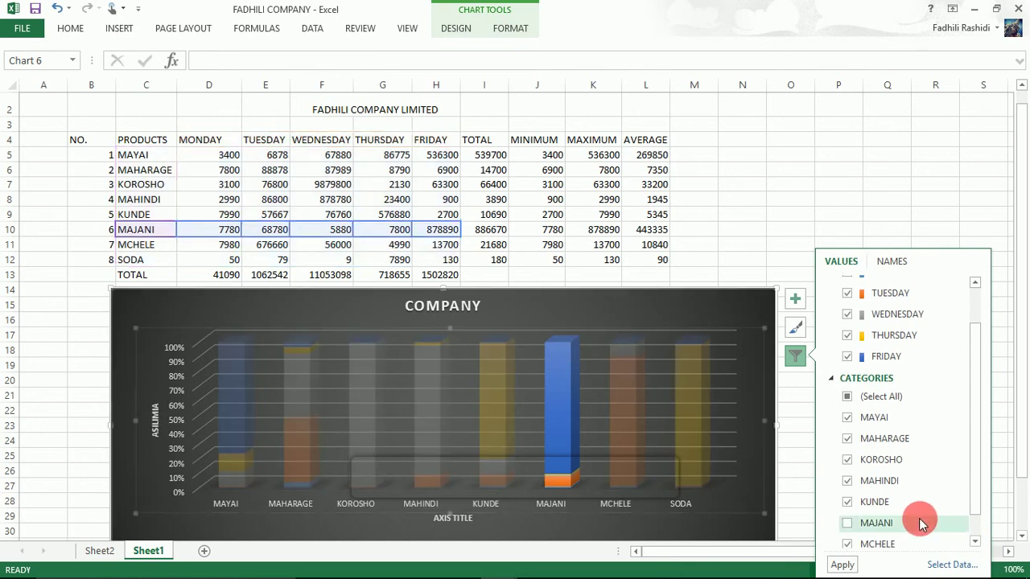